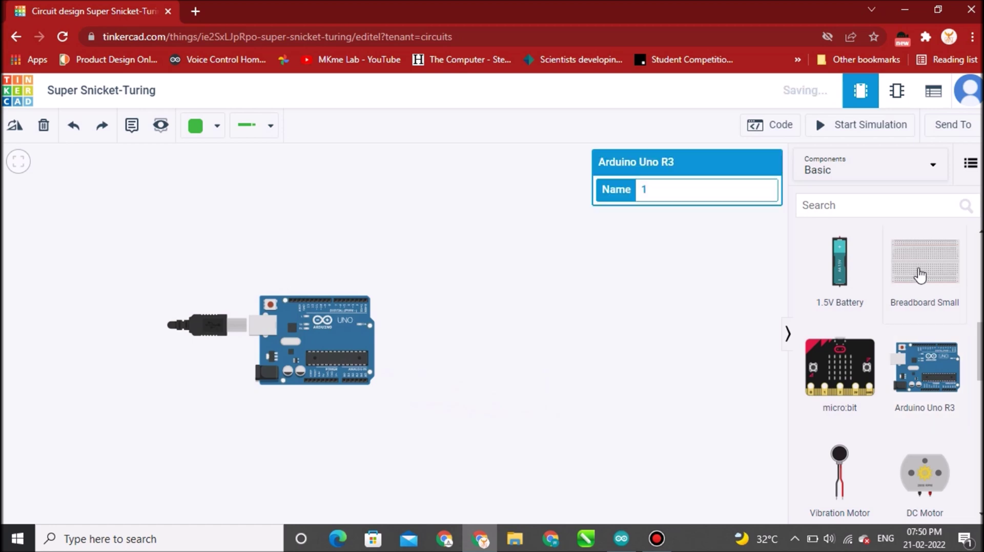
- Add a small breadboard to the workplane, directly to the right of the Arduino Uno
left_click(918, 268)
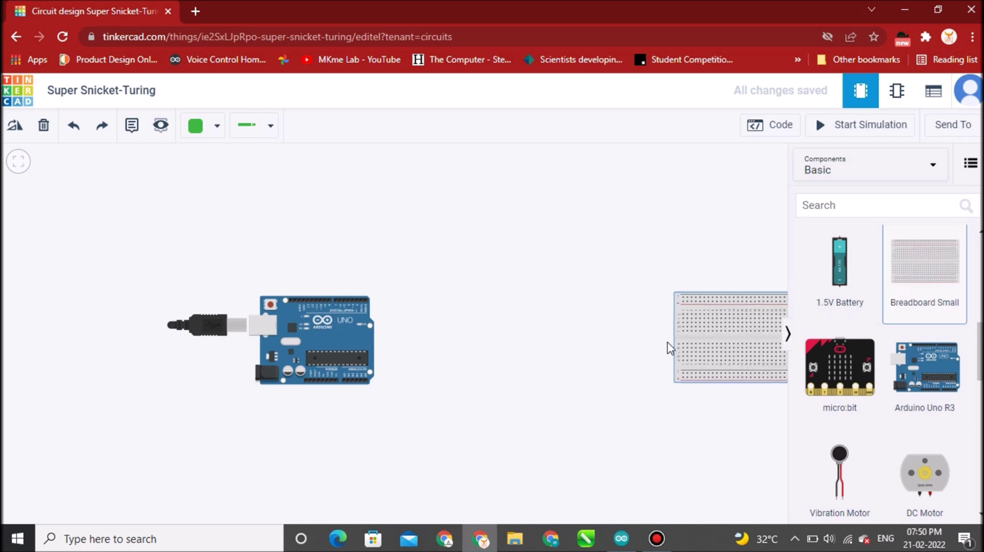
left_click(670, 346)
left_click_drag(681, 348, 474, 345)
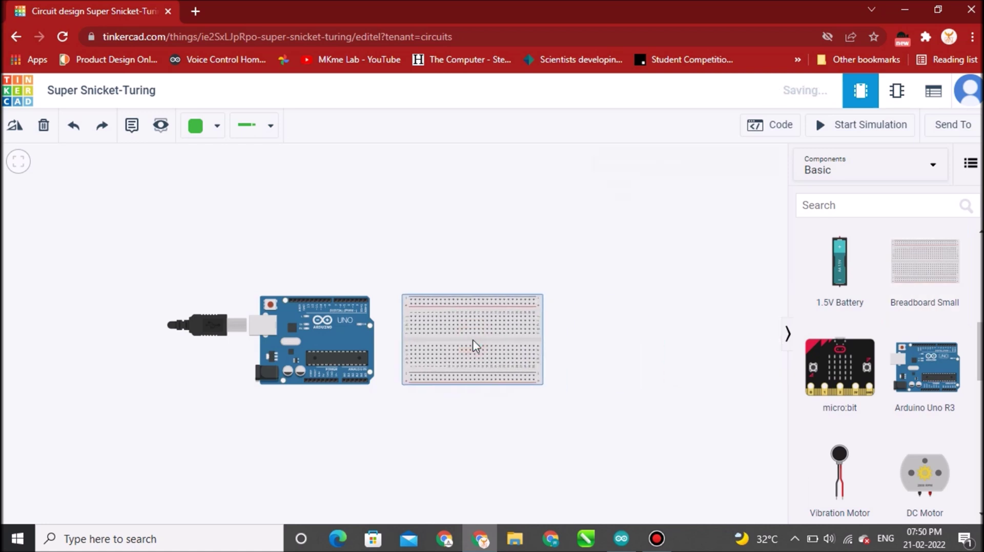
- Place a photoresistor on the breadboard's upper half, with its legs in row j at columns 12 and 13
scroll(472, 305, "up", 2)
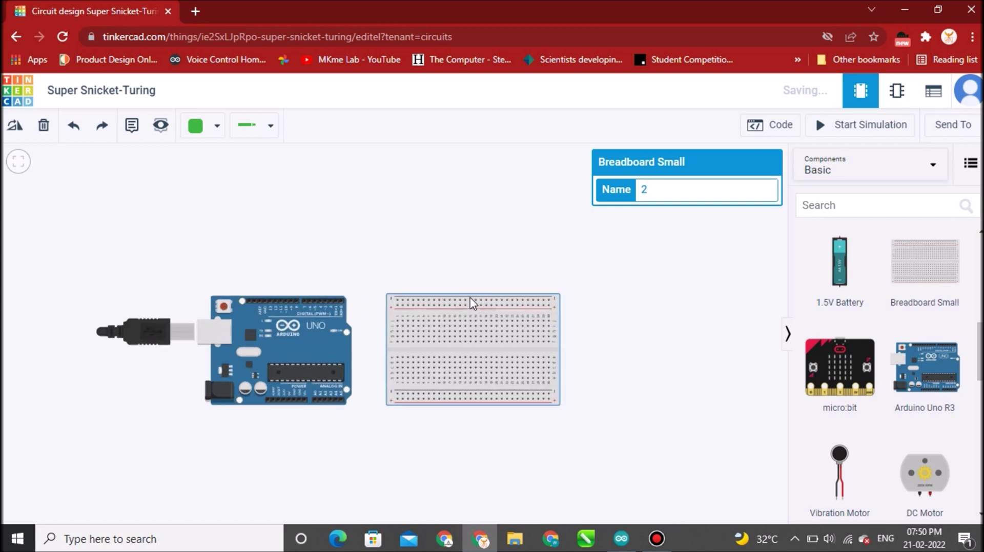
scroll(468, 303, "up", 1)
scroll(467, 303, "up", 1)
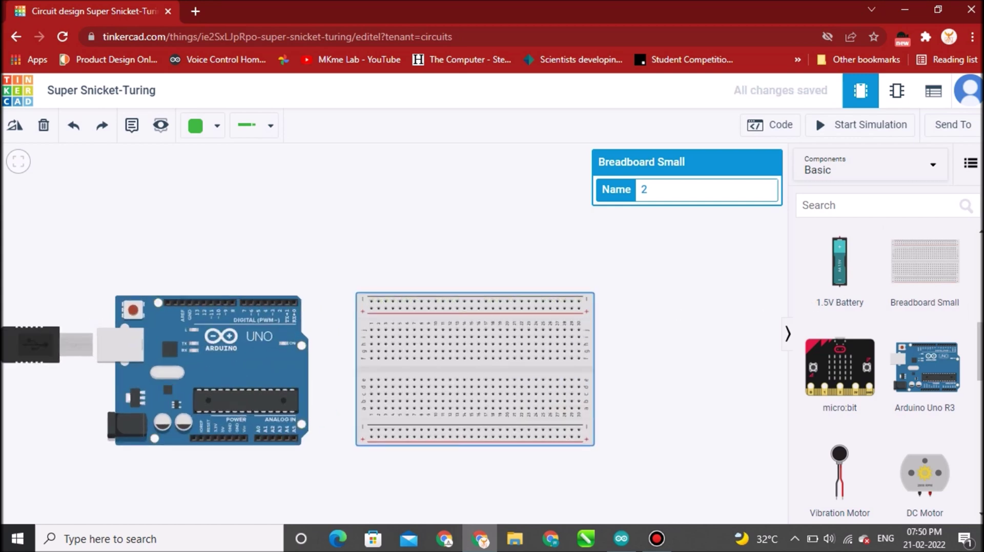
left_click_drag(979, 354, 979, 451)
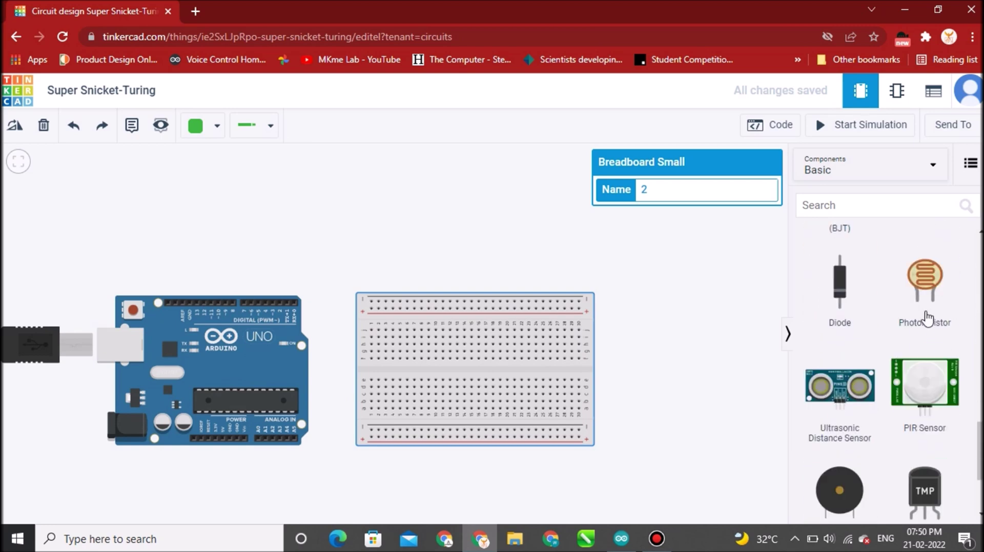
left_click(924, 285)
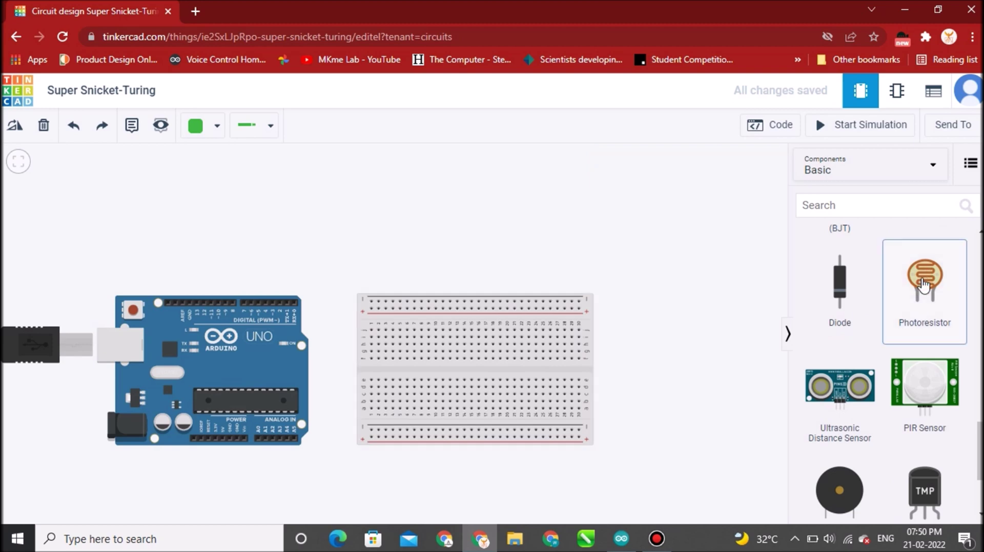
left_click_drag(923, 285, 712, 319)
left_click_drag(650, 327, 456, 338)
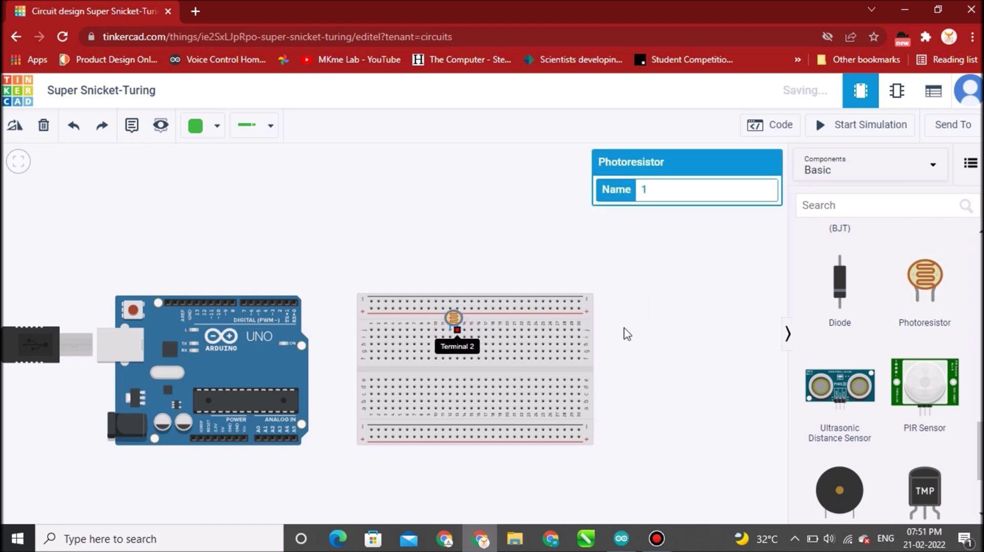
- Place a red LED on the breadboard's upper half, with its legs in row j at columns 3 and 4
scroll(881, 359, "up", 10)
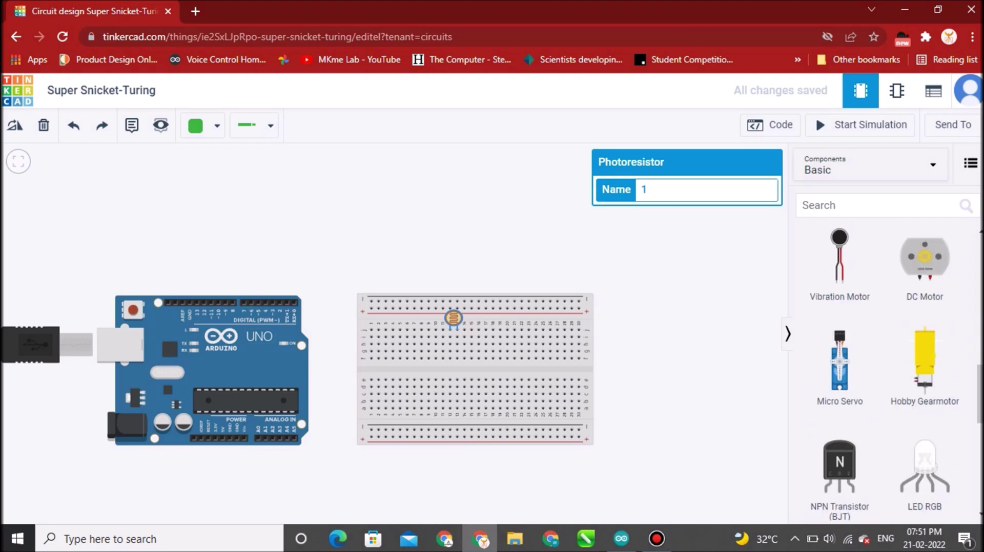
scroll(910, 294, "up", 5)
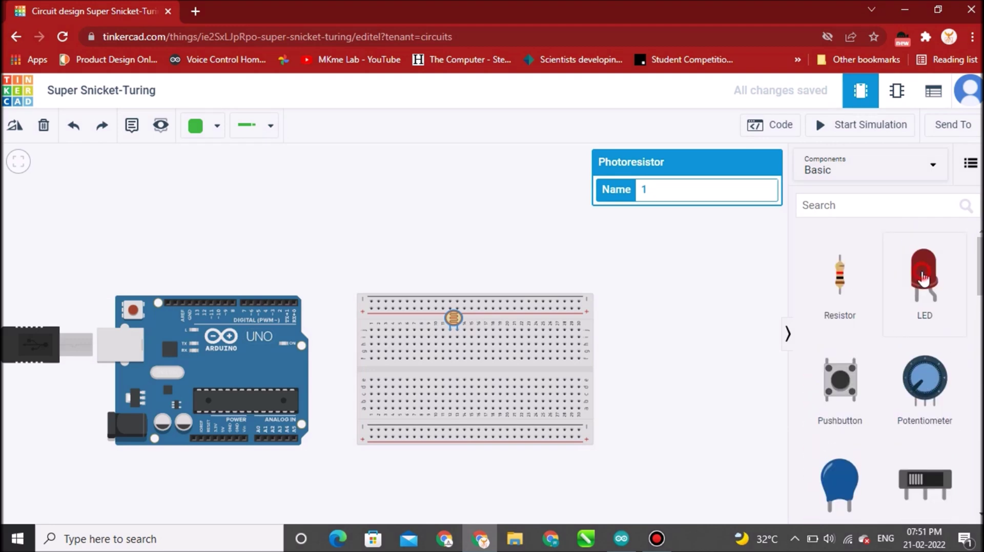
left_click(923, 280)
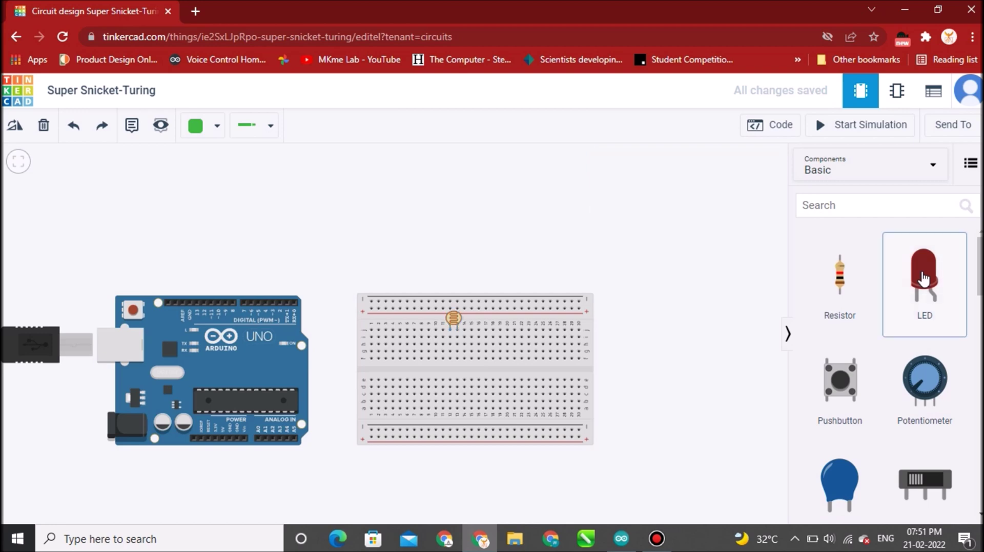
left_click_drag(923, 279, 736, 296)
left_click_drag(649, 320, 395, 333)
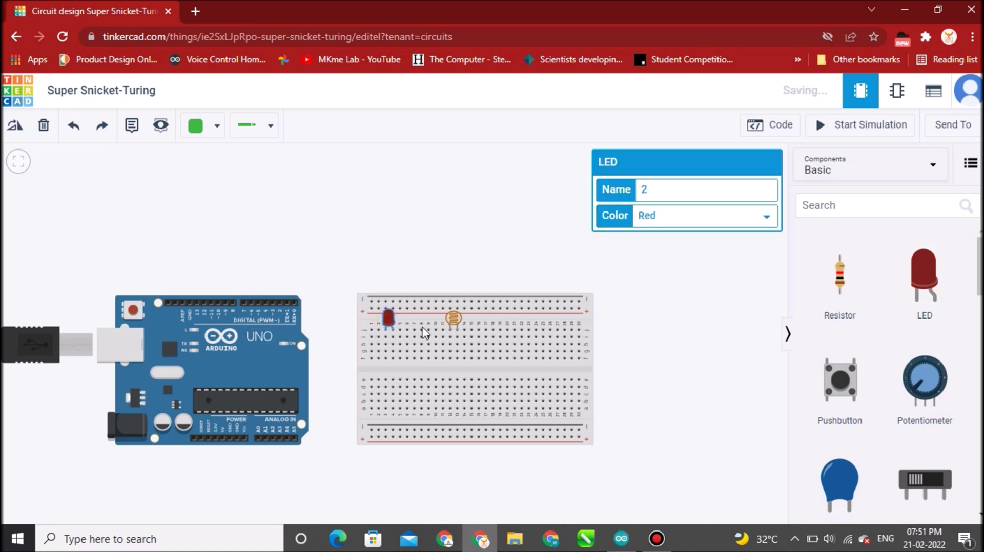
- Place two resistors across the breadboard's centre gap, one below the photoresistor at column 12 and one below the LED at column 3
left_click(845, 289)
left_click_drag(845, 288, 451, 380)
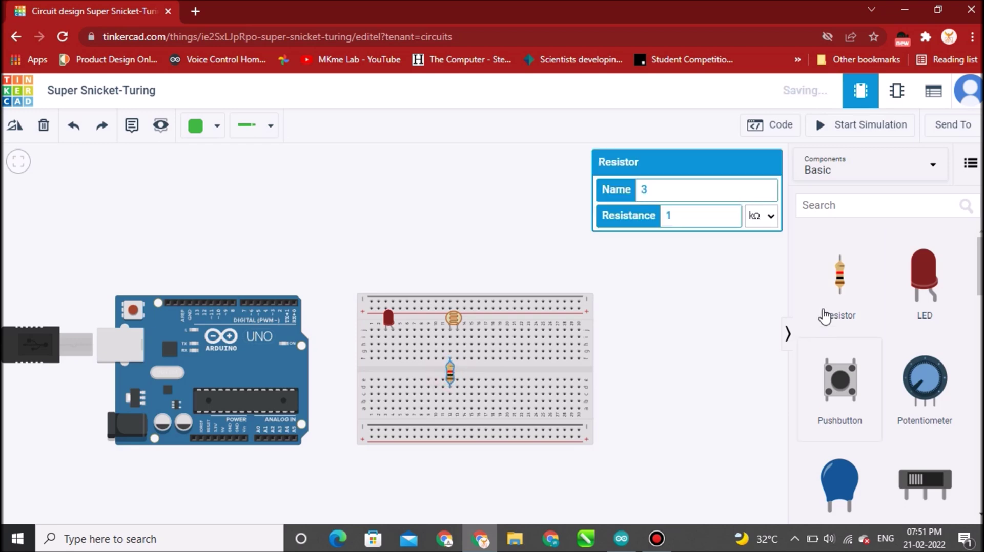
left_click_drag(819, 304, 386, 377)
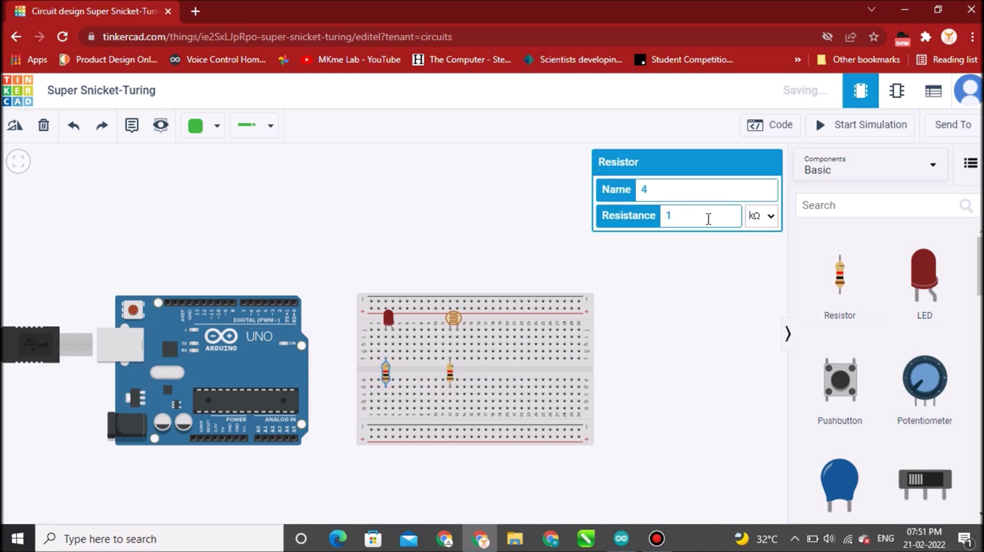
- Set the resistance of the resistor below the LED to 220 Ω
left_click(769, 218)
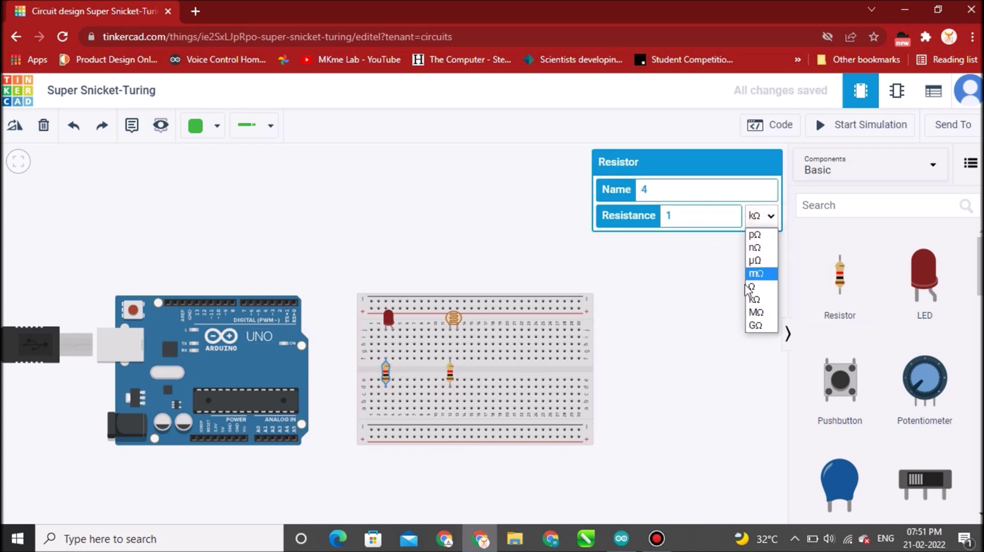
left_click(744, 289)
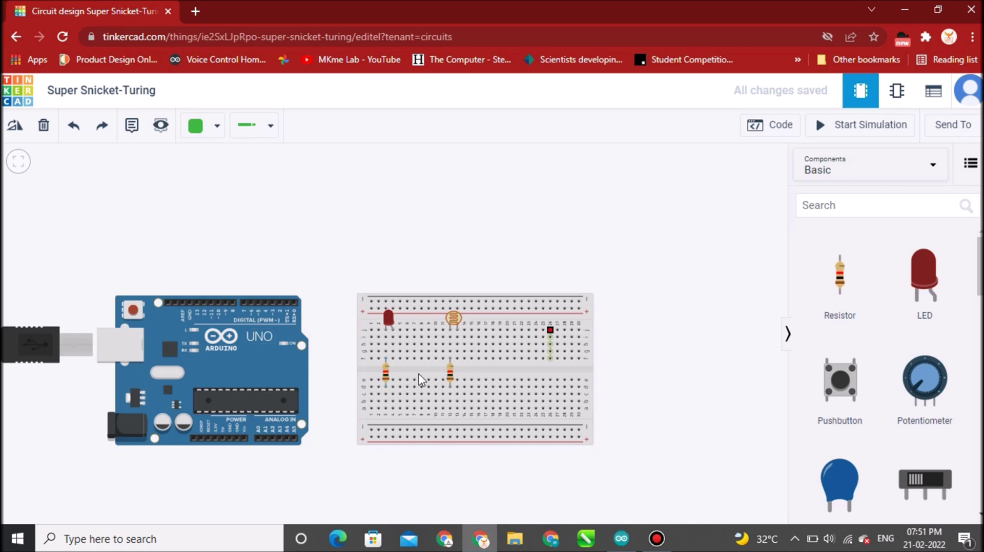
left_click(387, 378)
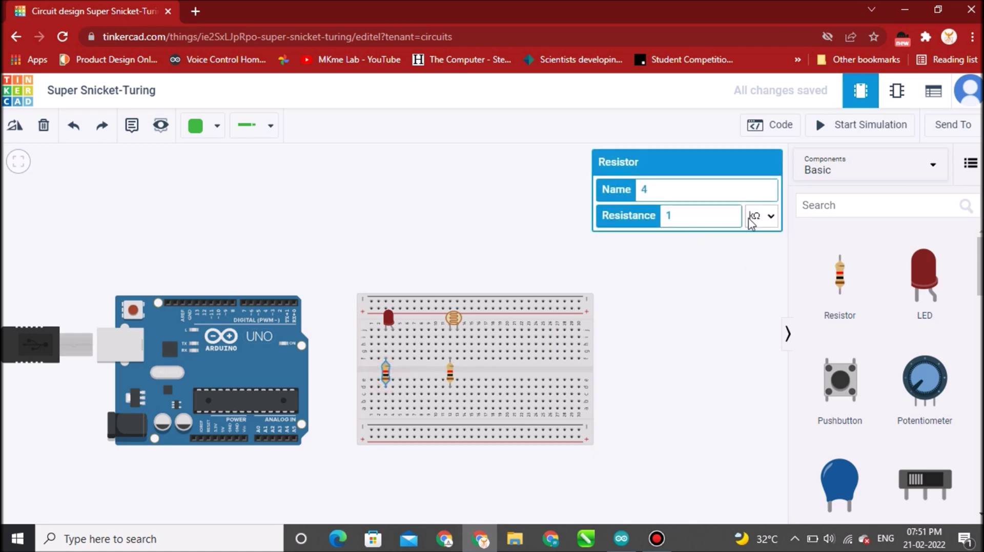
left_click(764, 217)
left_click(757, 283)
left_click(709, 216)
type("220")
left_click(696, 267)
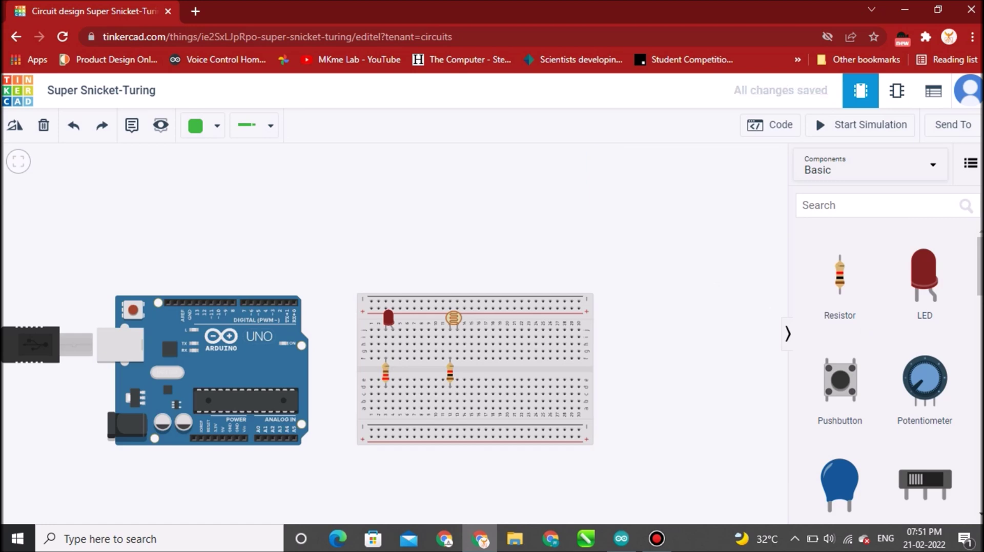
- Search the components for "buzz" and place a piezo on the breadboard's upper half, to the right of the photoresistor
left_click(864, 204)
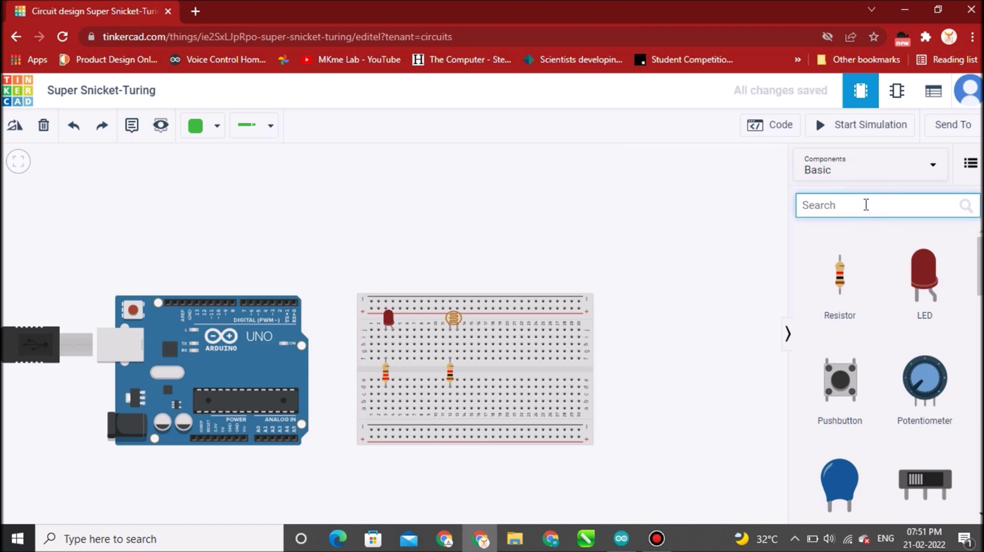
type("buz")
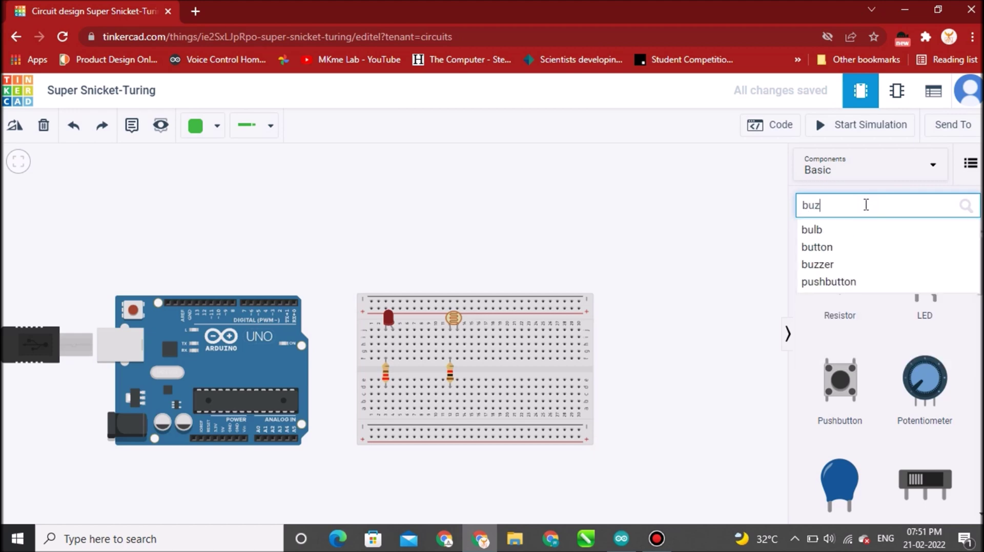
type("z")
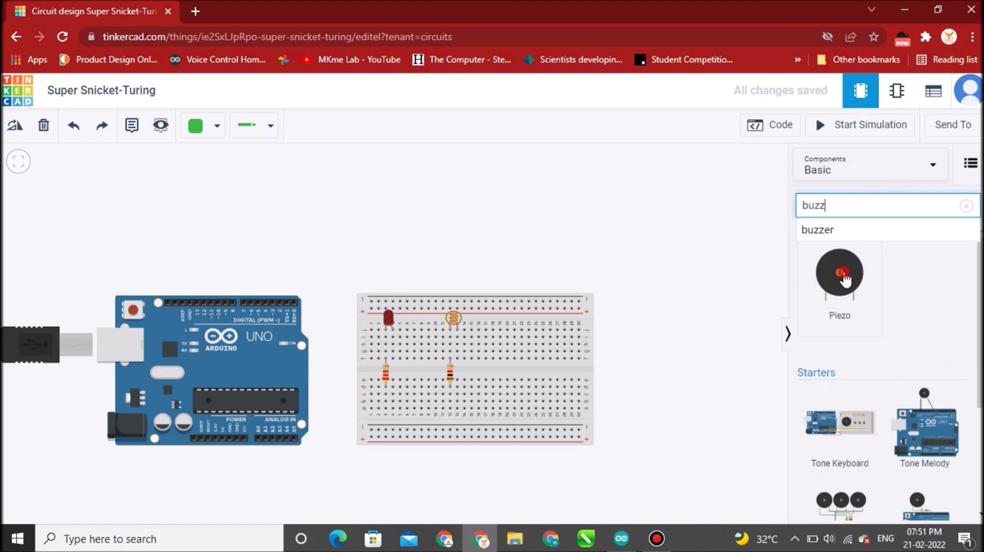
left_click_drag(844, 279, 549, 334)
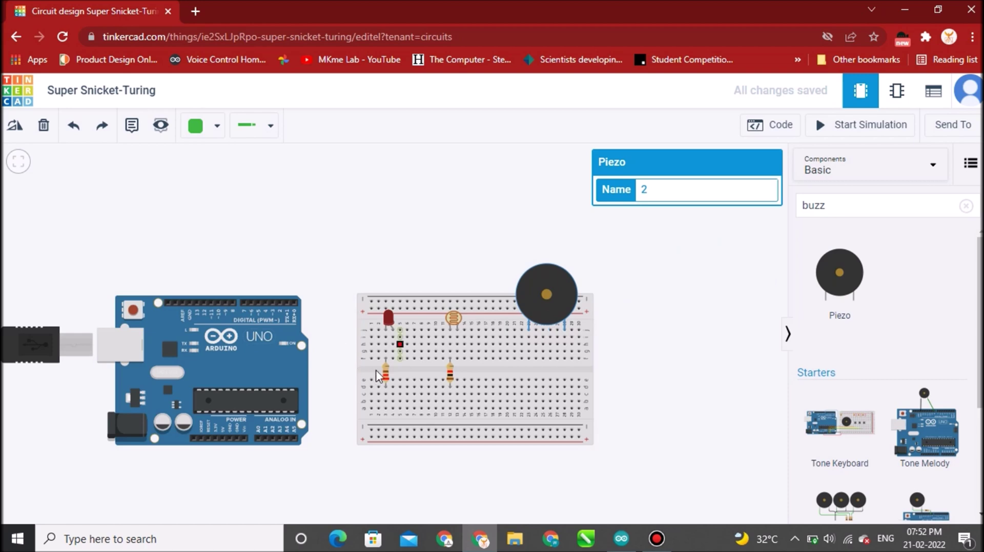
- Wire Arduino pin D5 to the LED's right leg at column 4, routing the wire above the board
scroll(414, 382, "up", 1)
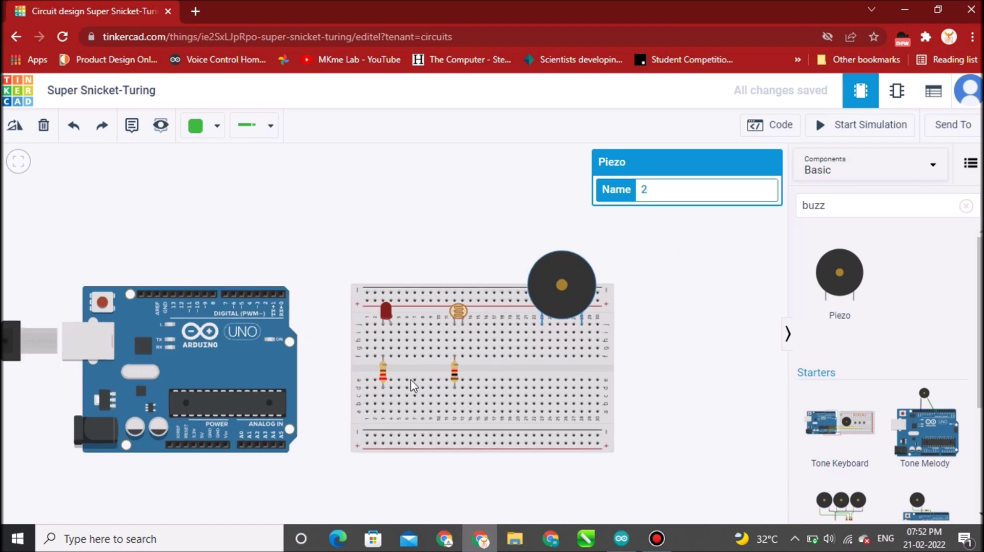
scroll(410, 381, "up", 1)
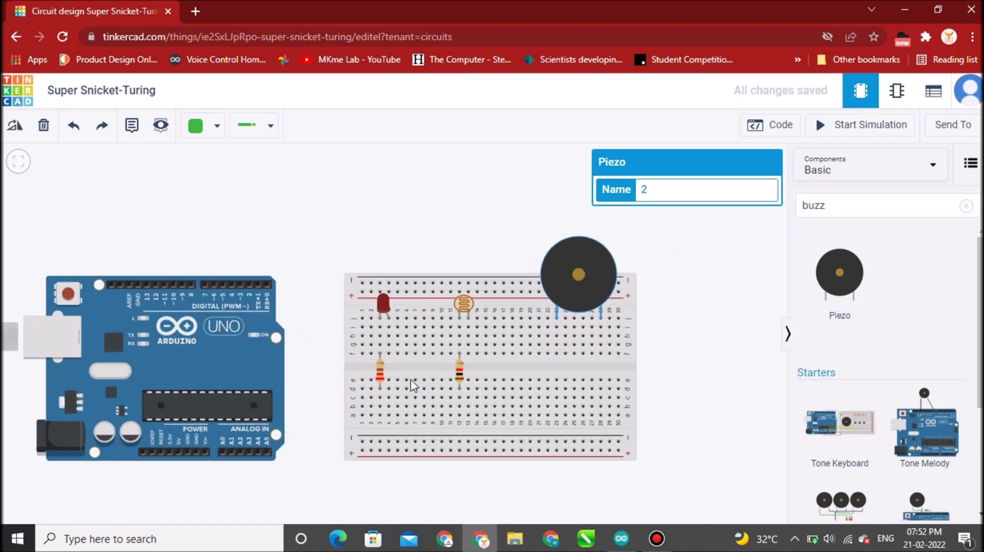
scroll(412, 385, "up", 1)
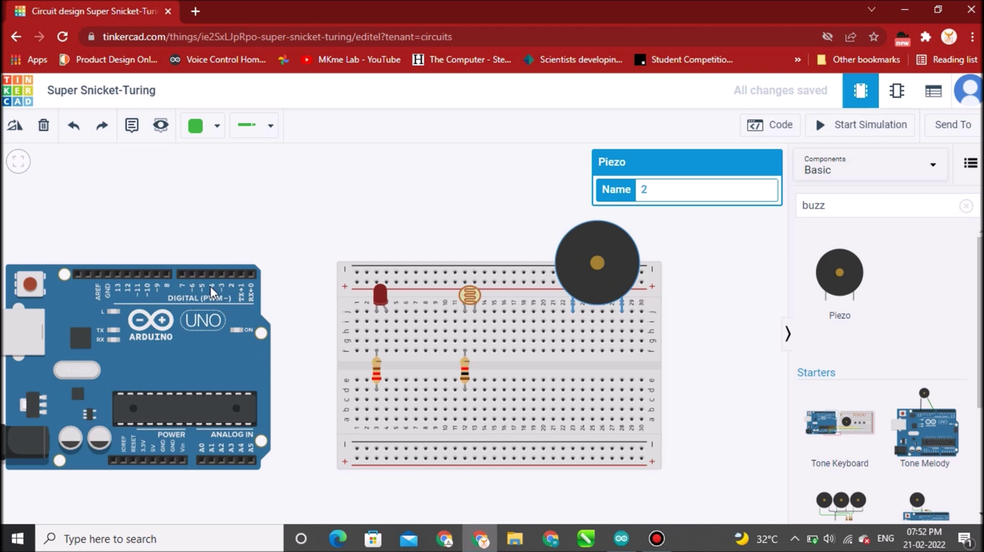
left_click(202, 276)
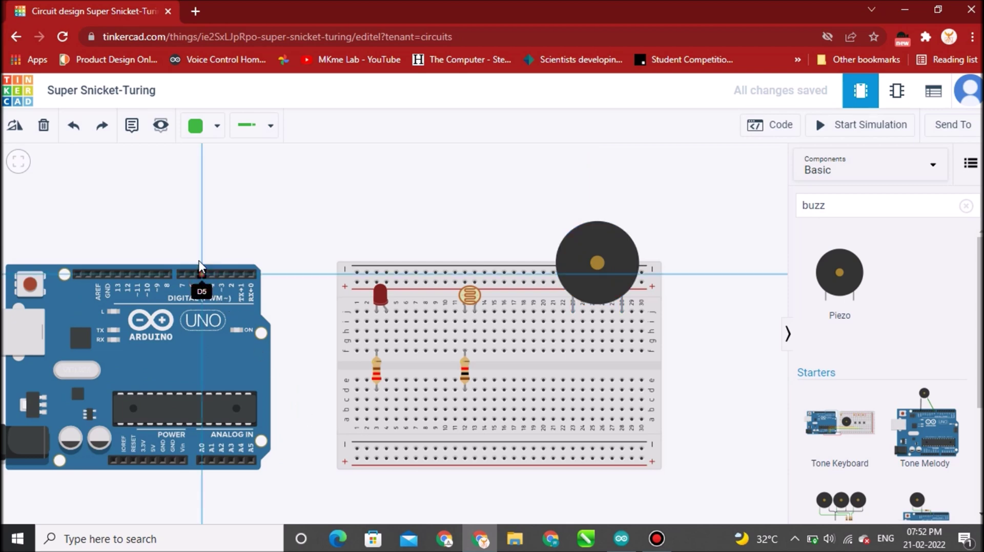
left_click(202, 220)
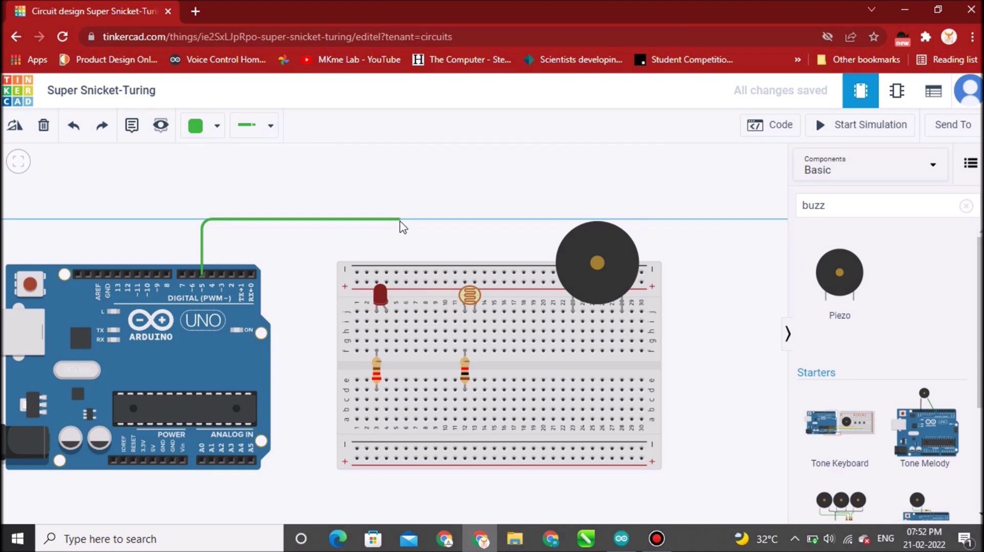
left_click(404, 219)
left_click(407, 289)
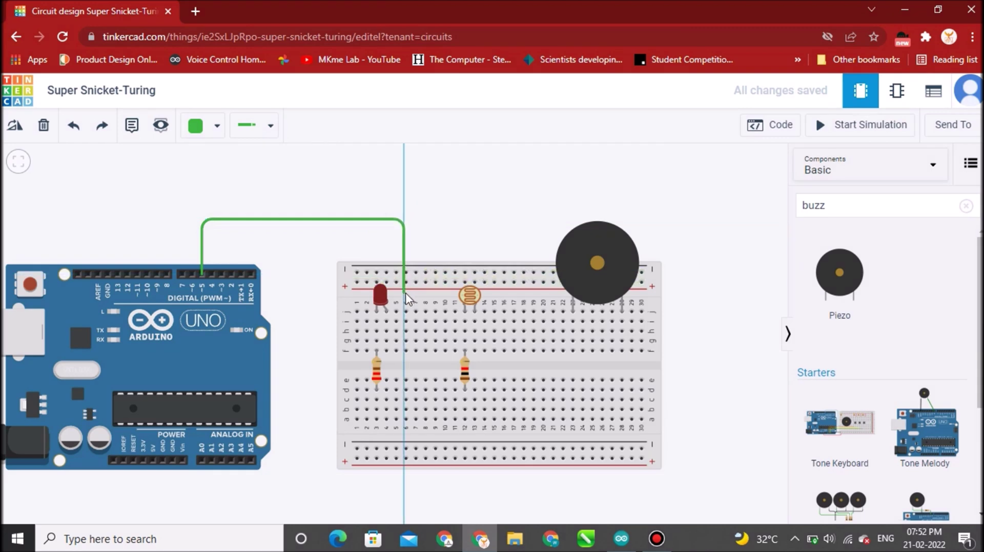
left_click(400, 297)
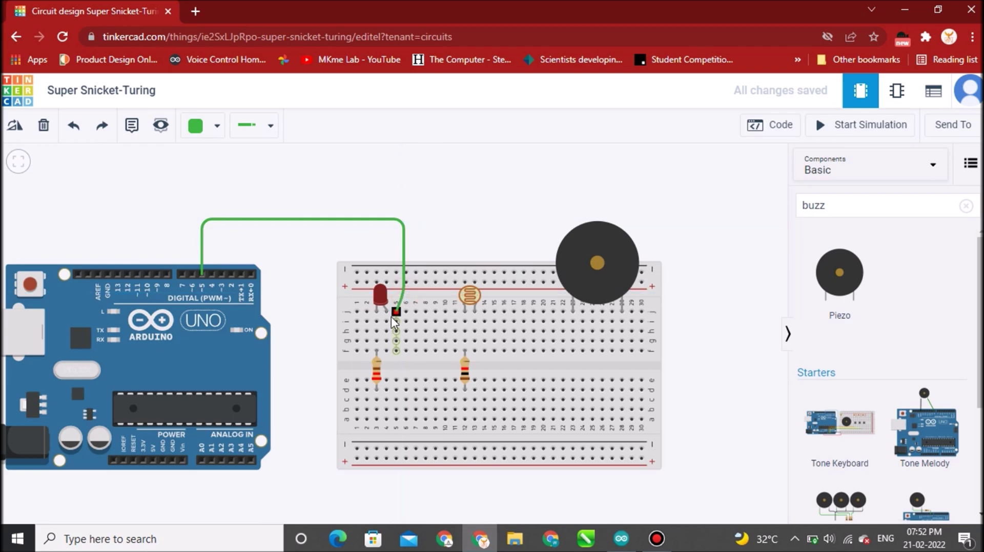
left_click_drag(391, 317, 389, 322)
left_click(386, 311)
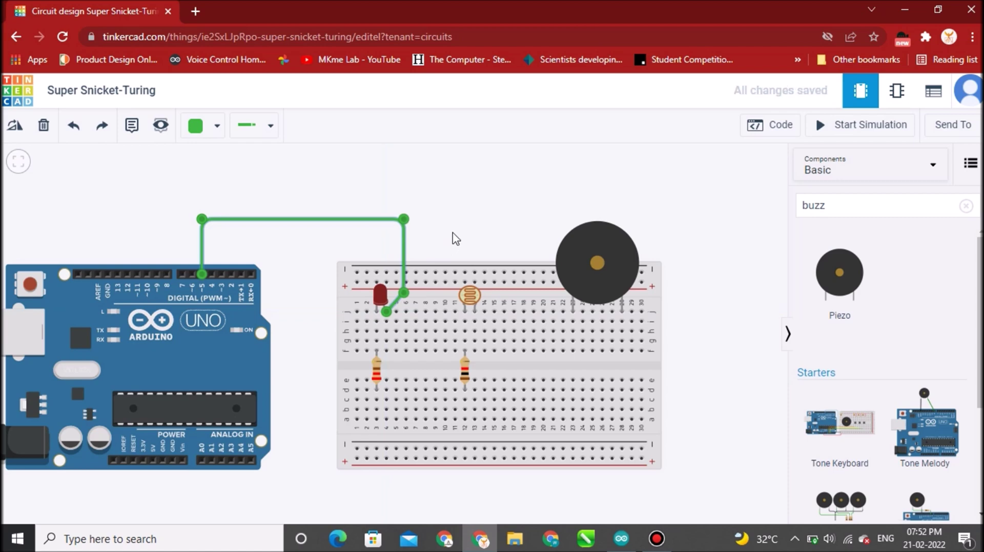
left_click(454, 233)
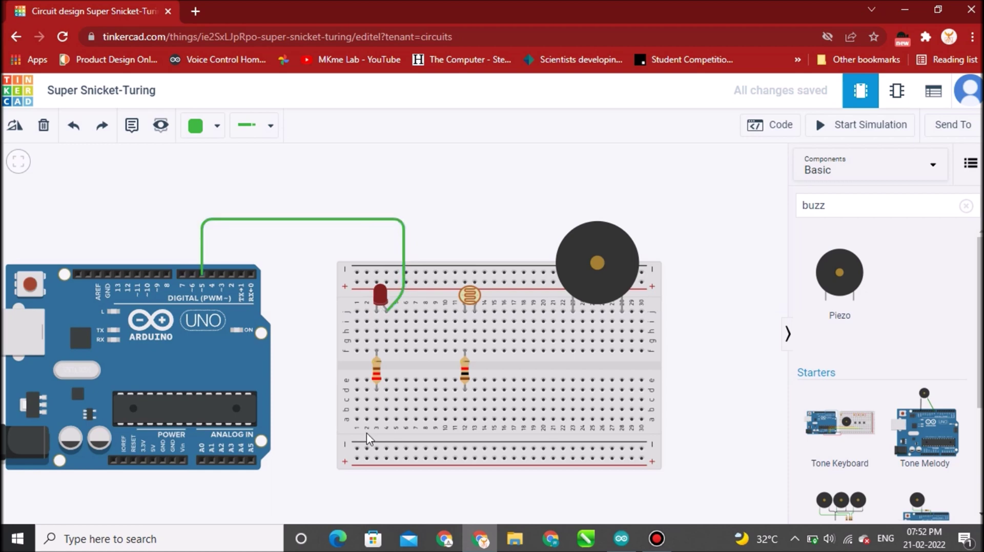
- Wire an Arduino power-header GND pin to the first hole of the breadboard's lower negative rail, straightening the wire's last bend
left_click(162, 460)
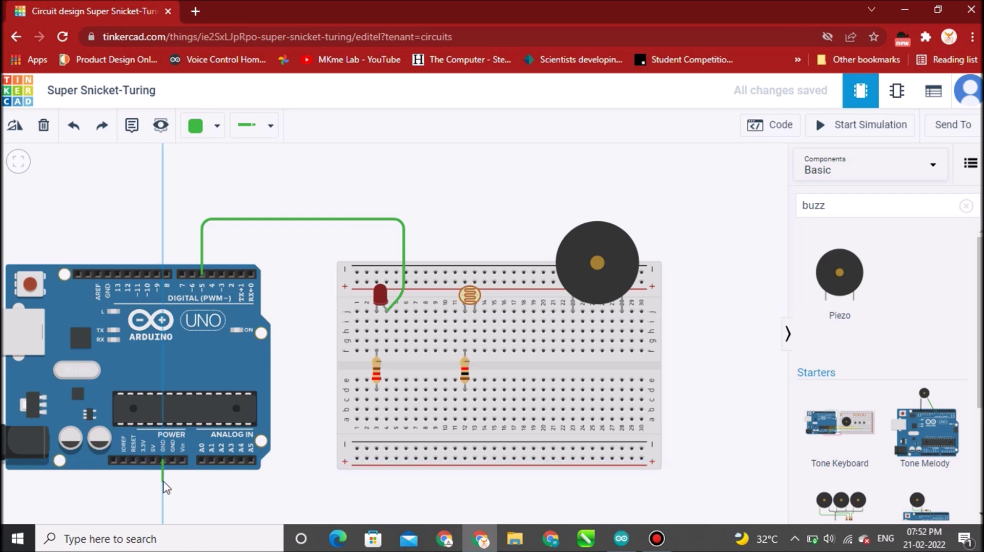
left_click(162, 484)
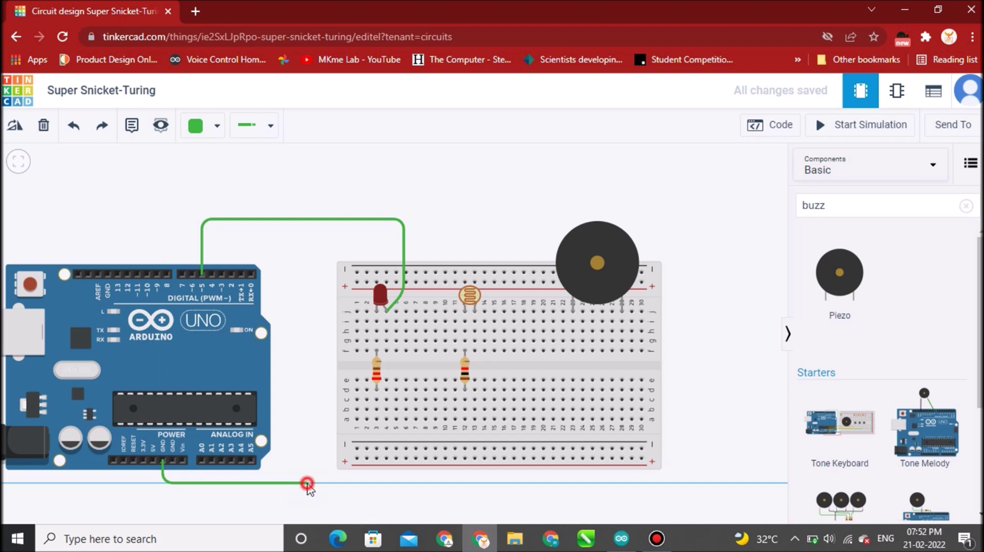
left_click(307, 483)
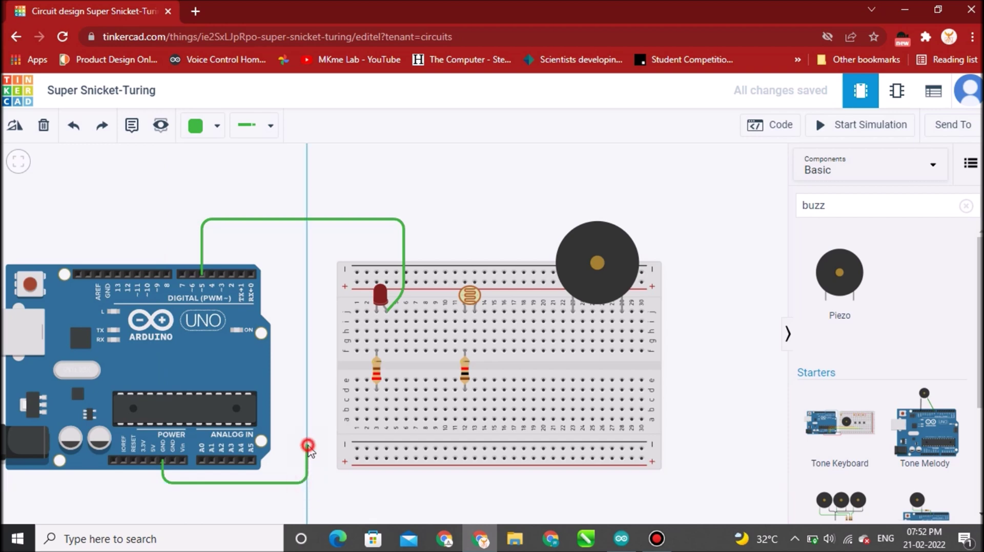
left_click(307, 448)
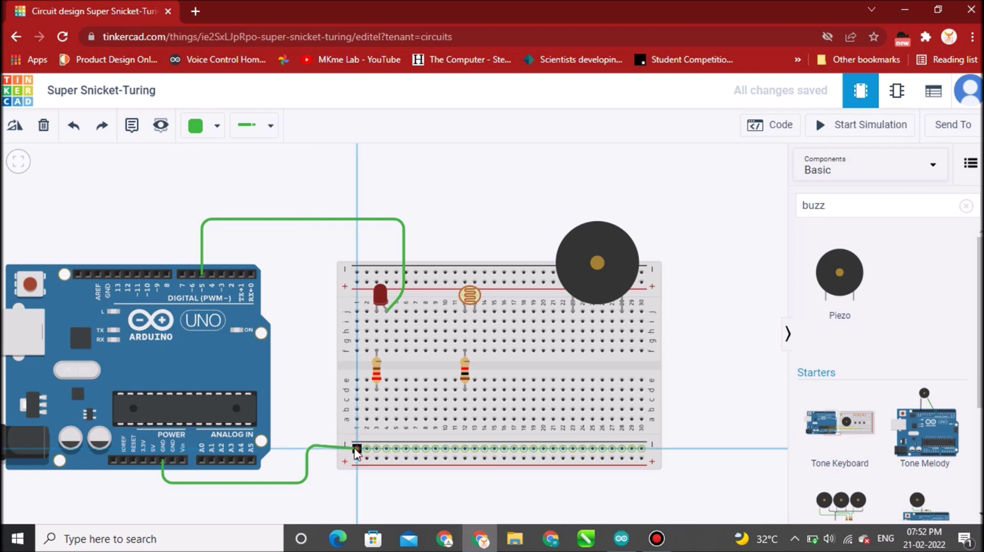
left_click(356, 450)
left_click_drag(306, 449, 306, 449)
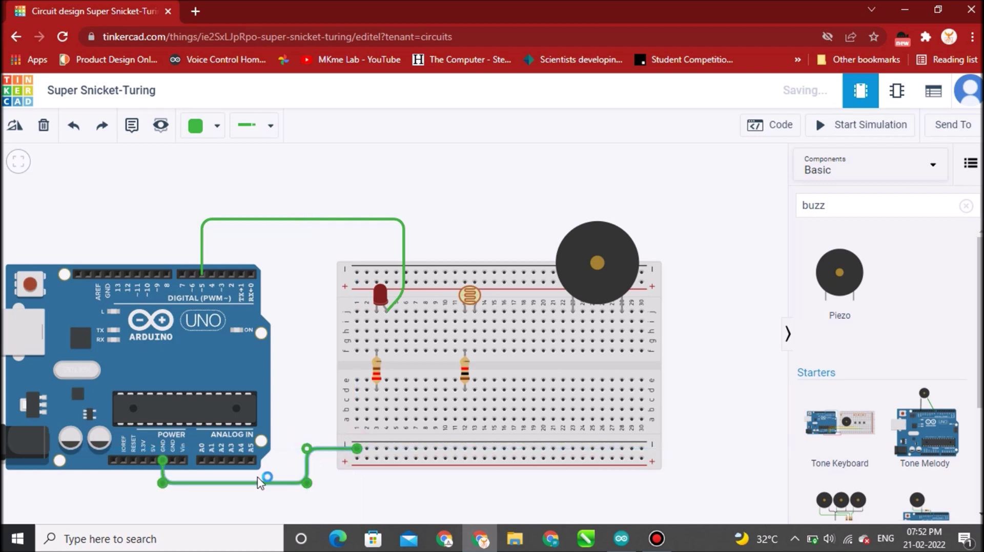
- Wire the Arduino 5V pin to the first hole of the breadboard's lower positive rail, routing it below the GND wire
left_click(153, 461)
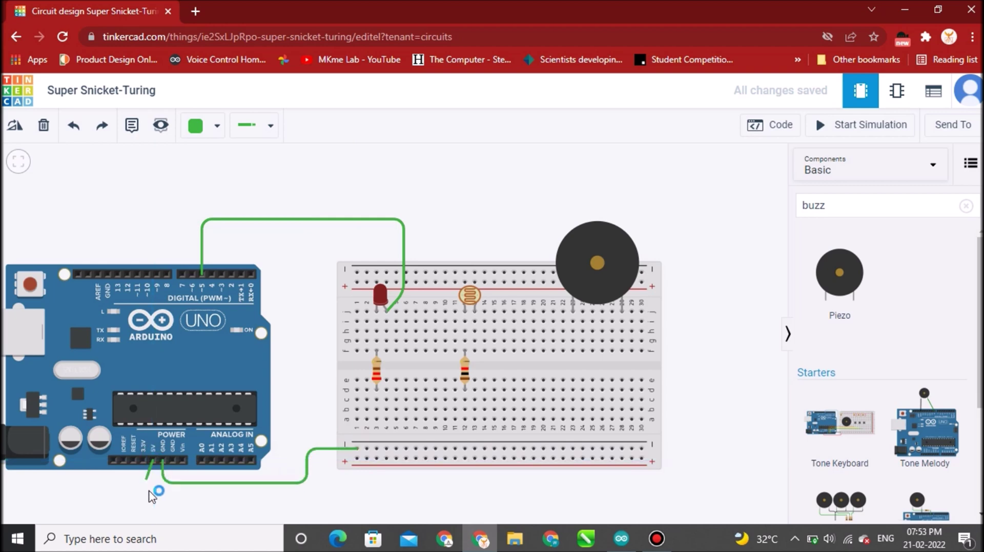
left_click(152, 487)
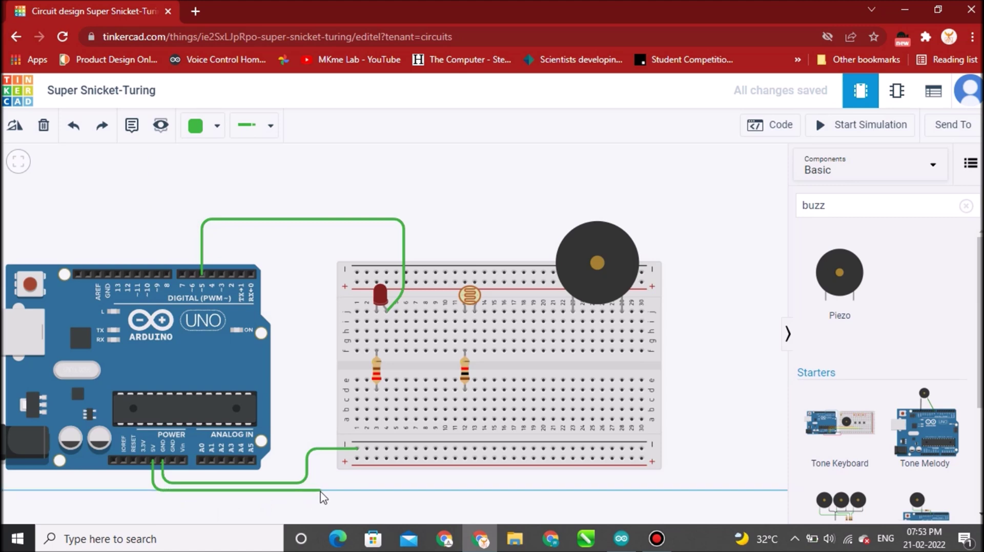
left_click(323, 491)
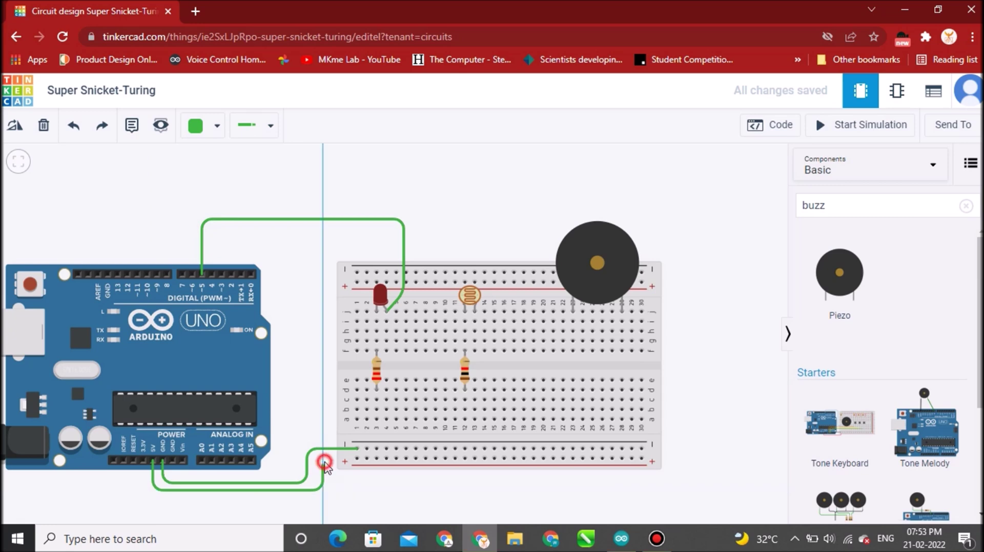
left_click(324, 462)
left_click(357, 461)
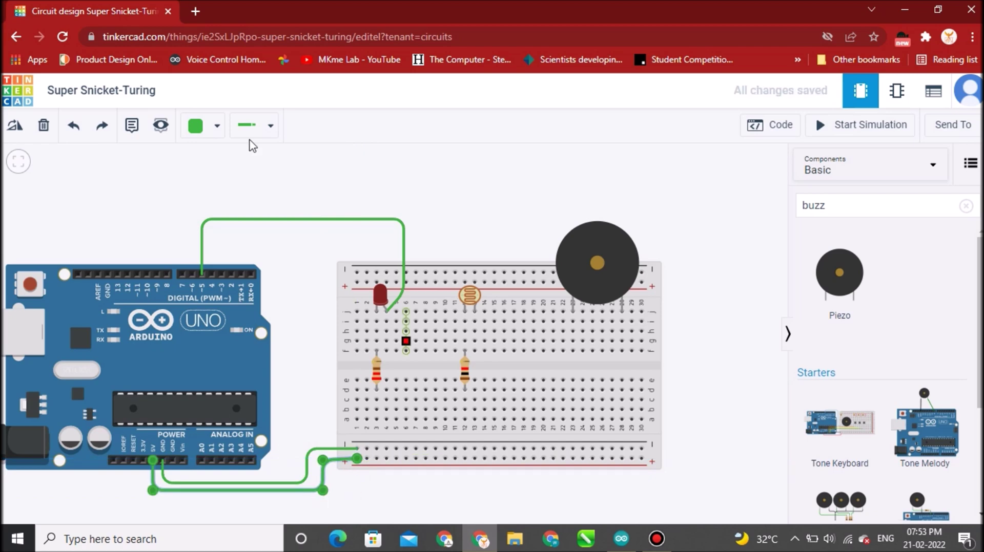
- Colour the 5V wire red and the GND wire to the lower negative rail black
left_click(274, 132)
left_click(212, 130)
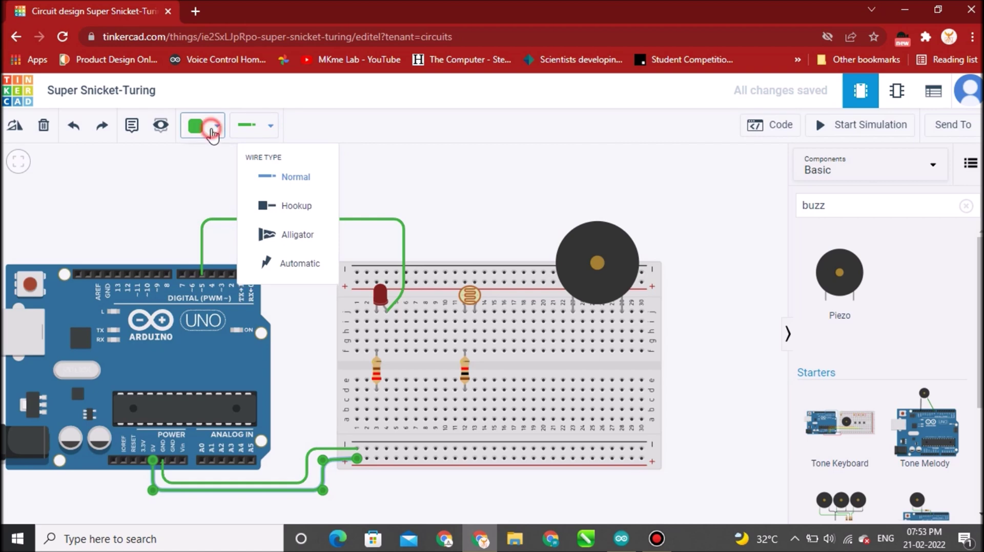
left_click(215, 193)
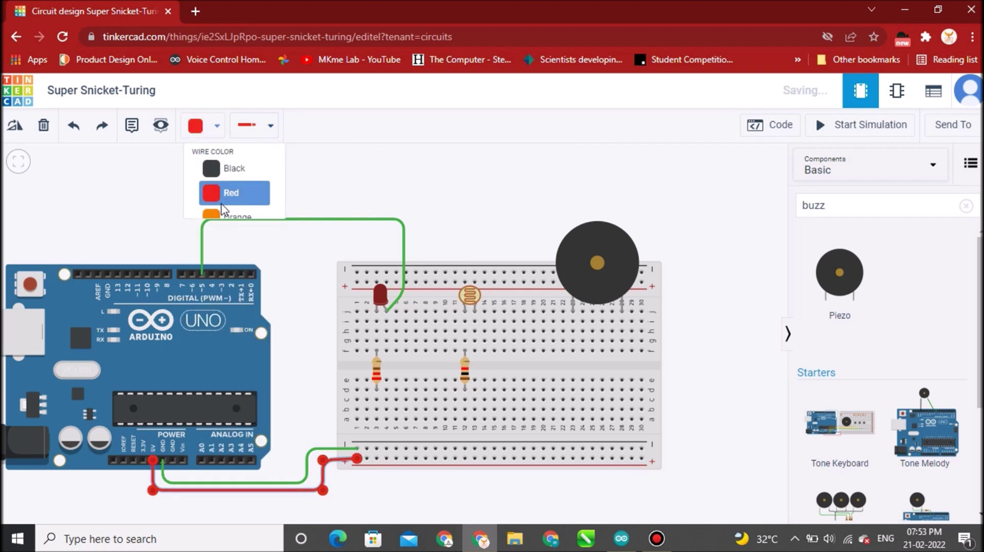
left_click(300, 485)
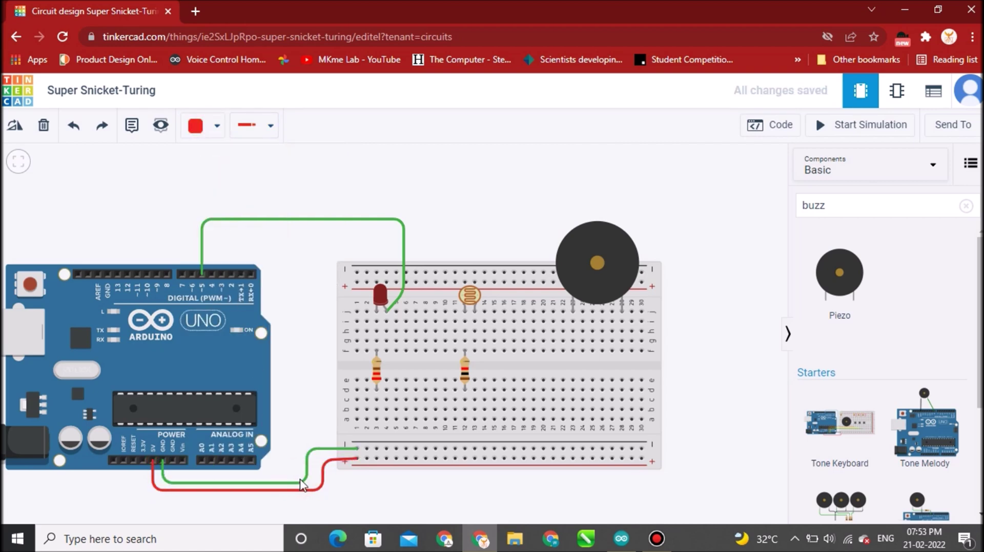
left_click(303, 483)
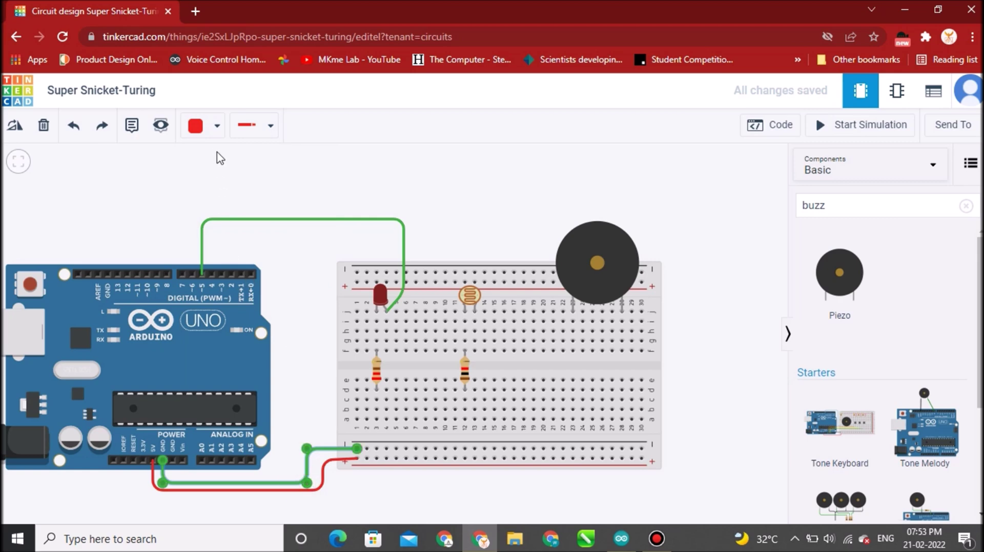
left_click(217, 126)
left_click(219, 170)
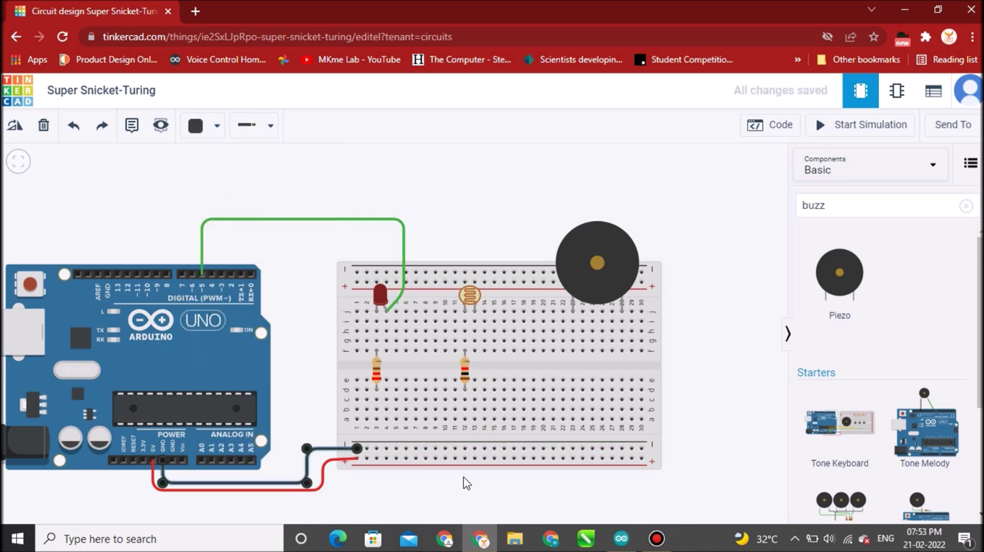
- Wire the lower positive rail to row f of column 13, under the photoresistor's right leg, and colour the wire orange
left_click(484, 457)
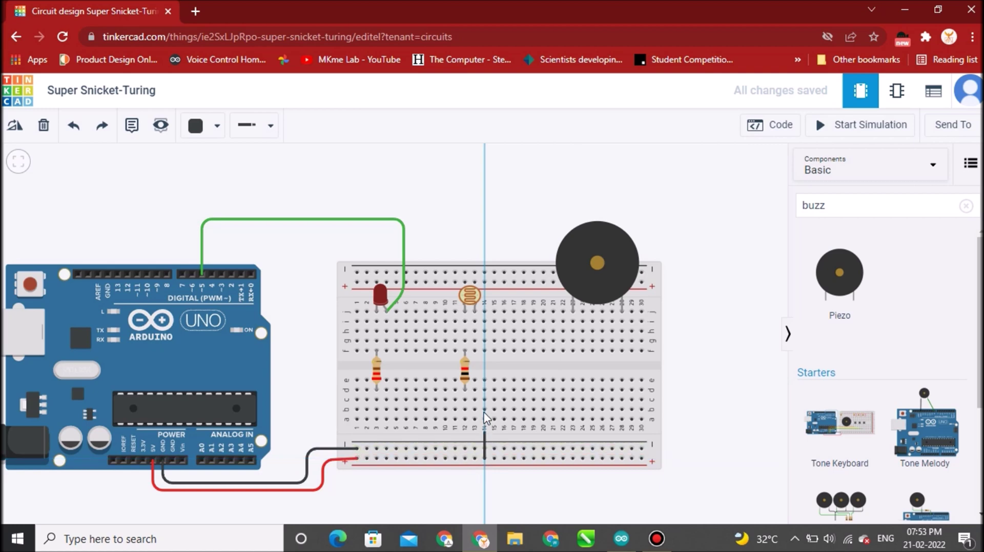
left_click(475, 352)
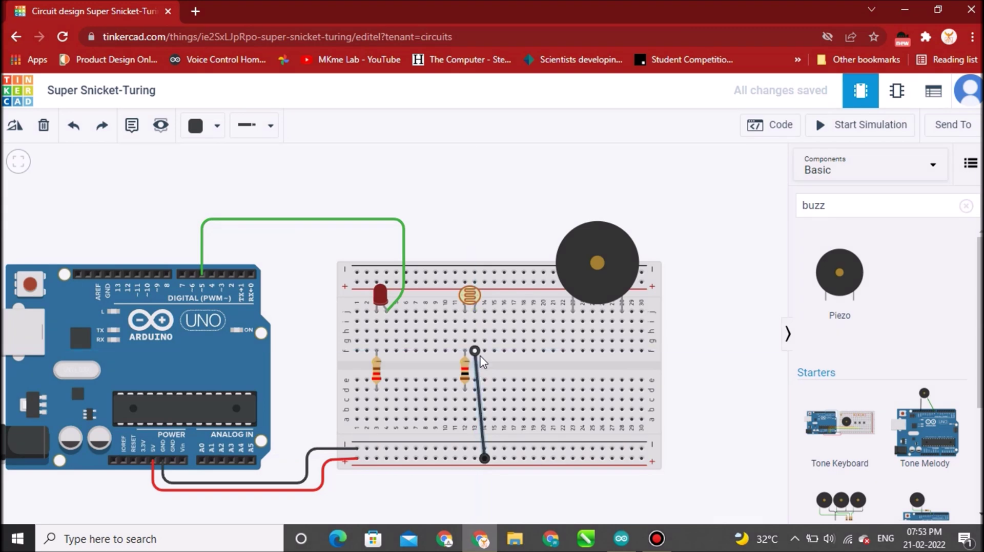
left_click(217, 126)
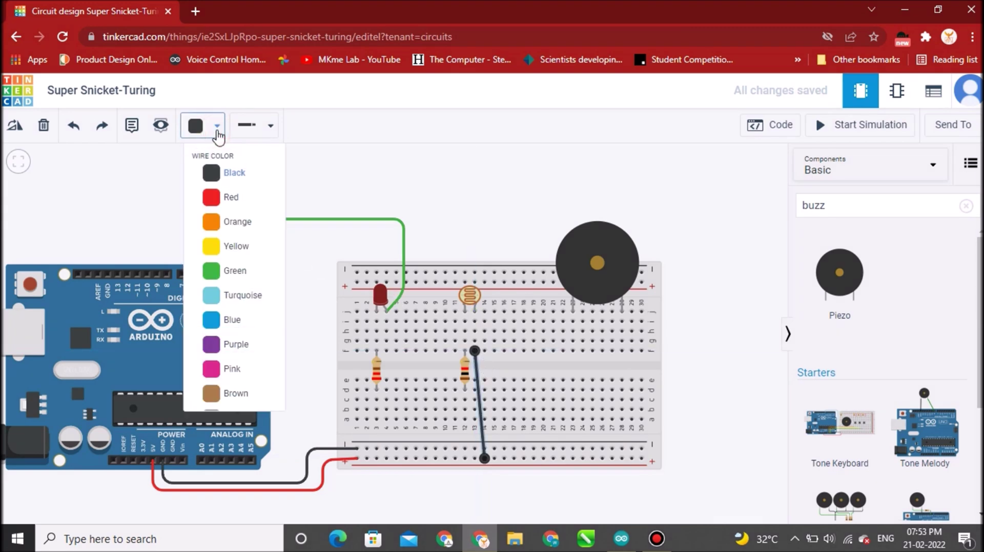
left_click(231, 223)
left_click(448, 172)
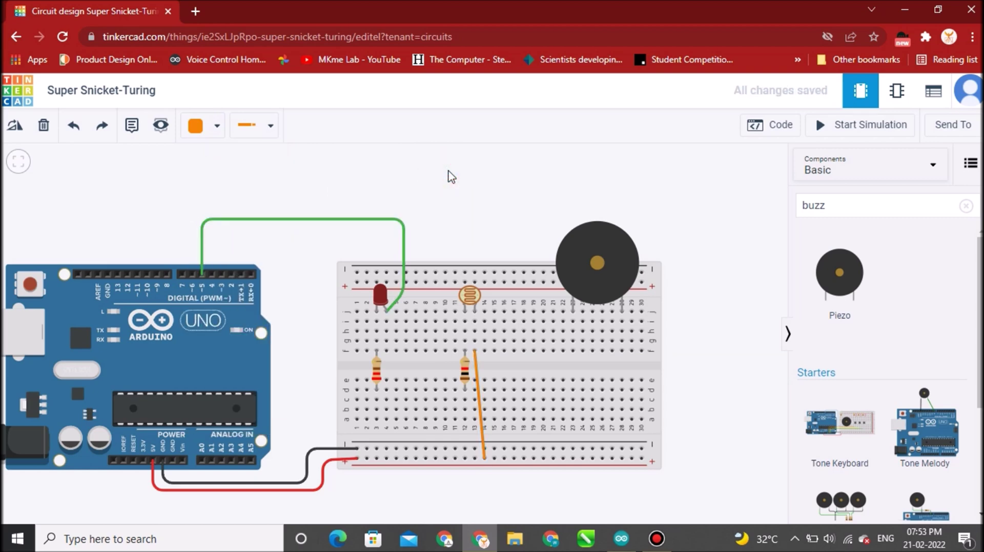
- Wire the lower negative rail to row b of column 12, below the photoresistor's resistor, and colour the wire black
left_click(465, 450)
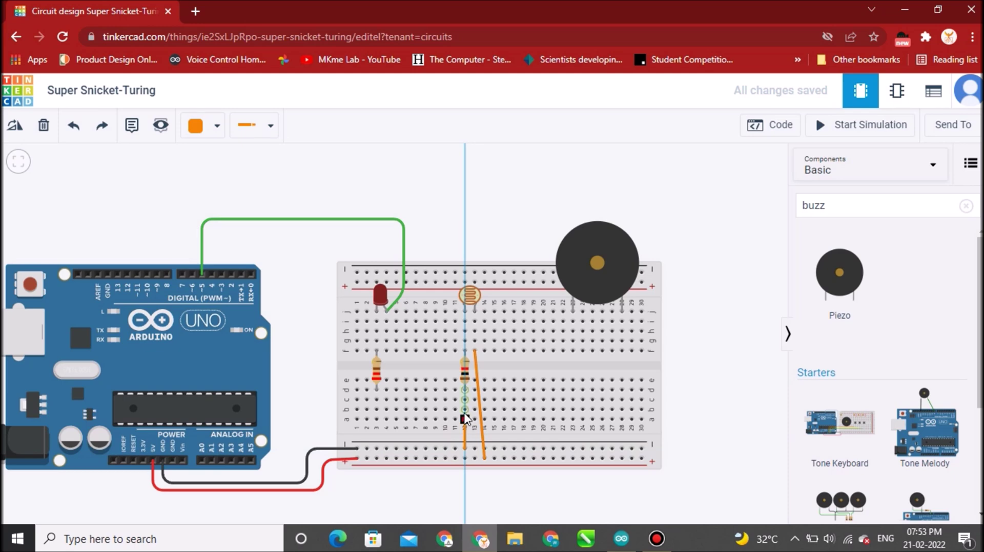
left_click(465, 410)
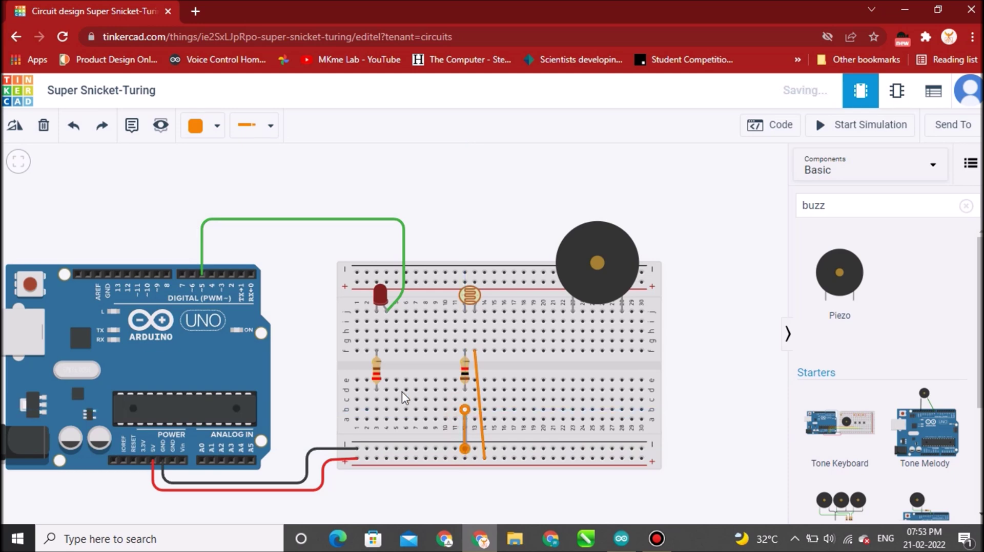
left_click(216, 125)
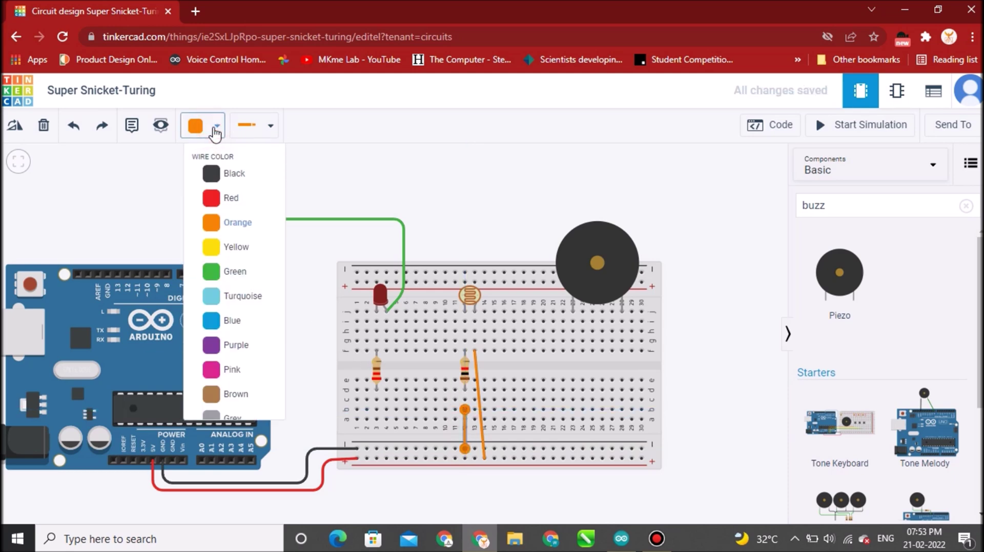
left_click(214, 174)
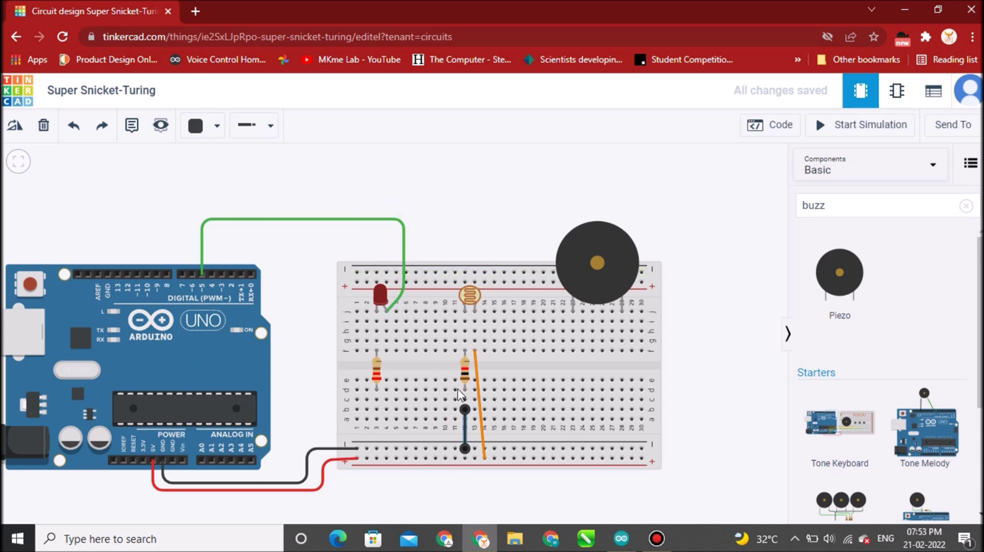
- Wire row h of column 12, under the photoresistor's left leg, to Arduino pin A0, routing the wire below the breadboard
left_click(465, 333)
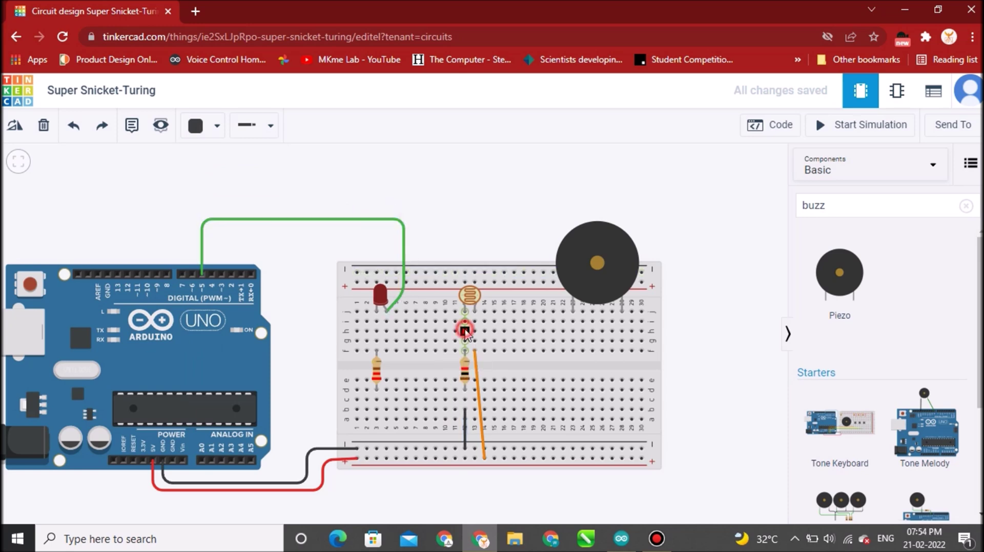
left_click(433, 368)
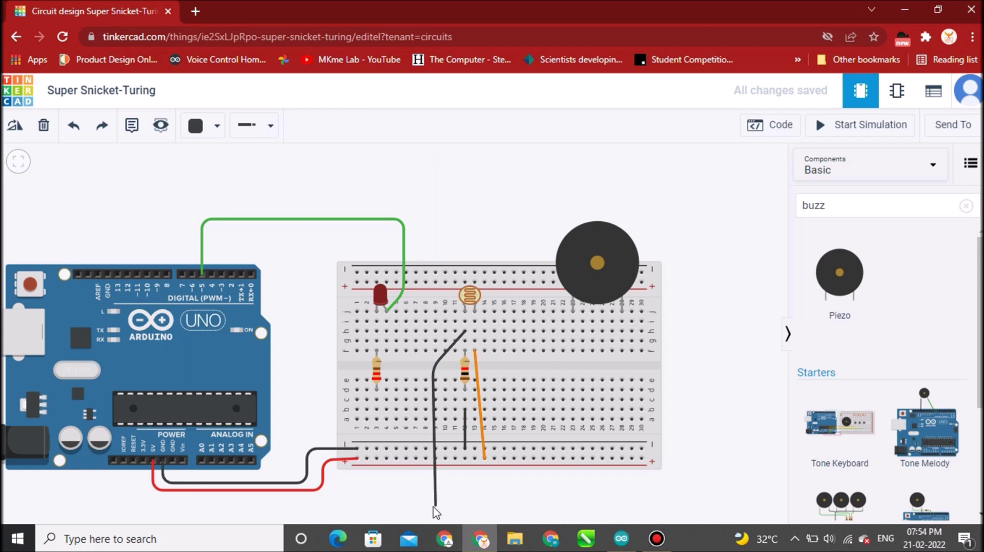
left_click(433, 505)
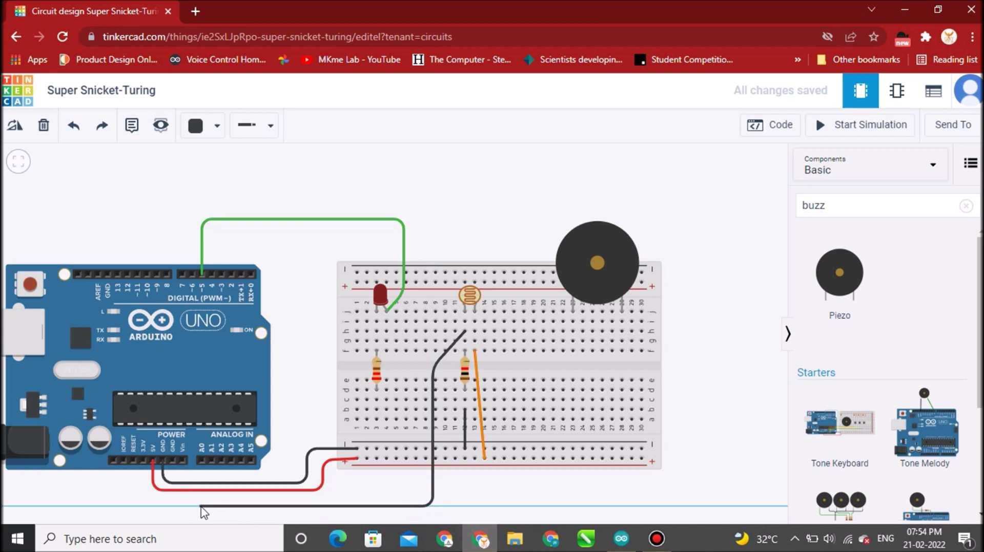
left_click(200, 506)
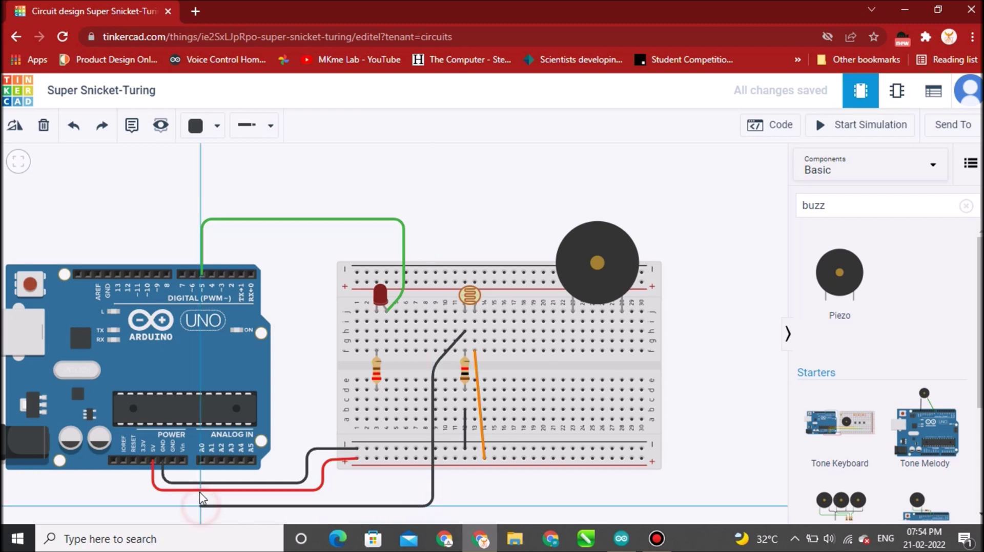
left_click(200, 459)
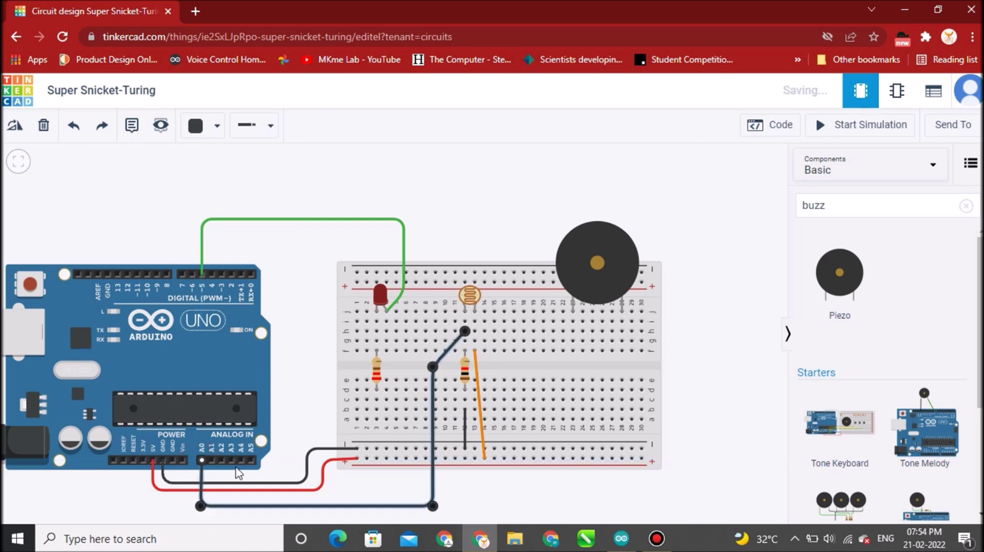
- Colour the wire between the photoresistor and pin A0 yellow
left_click(209, 132)
left_click(222, 223)
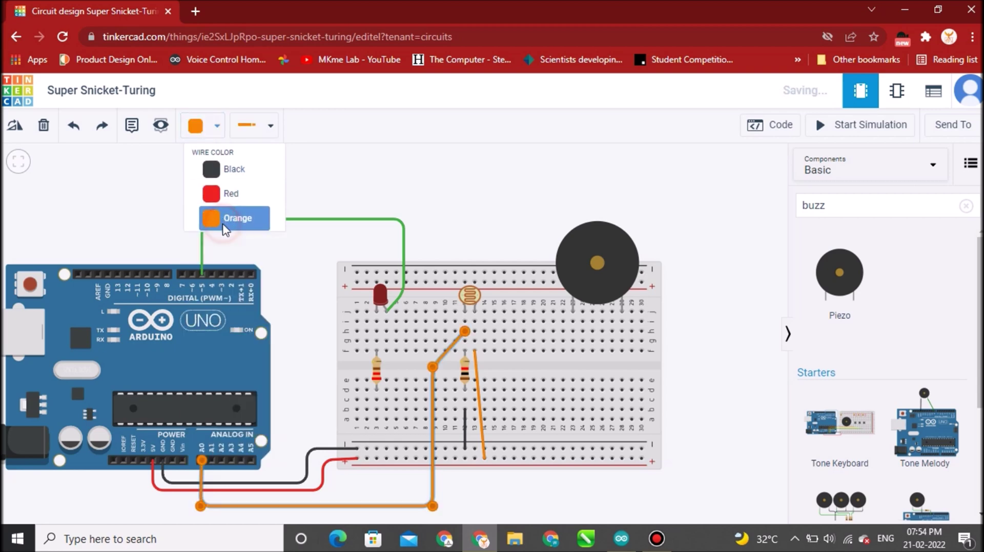
left_click(215, 128)
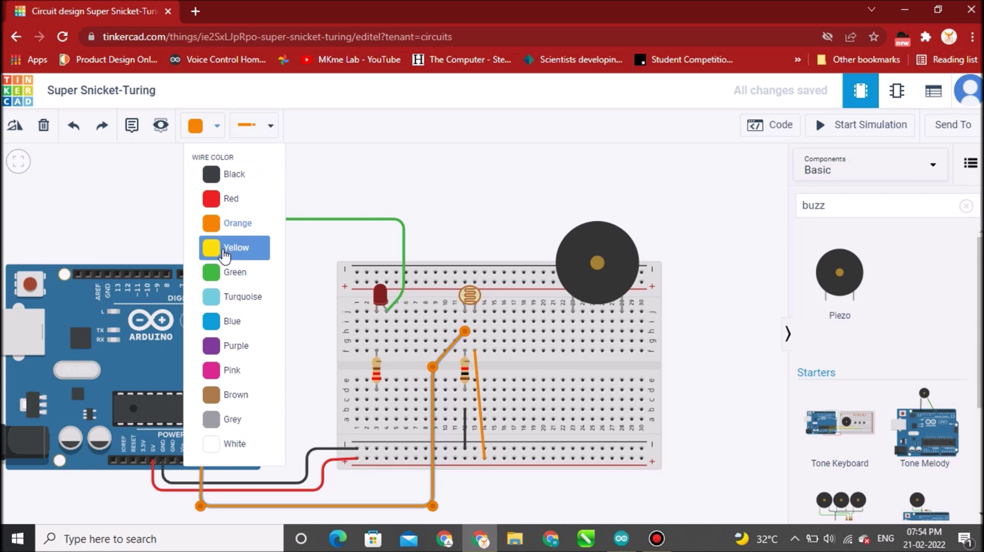
left_click(225, 251)
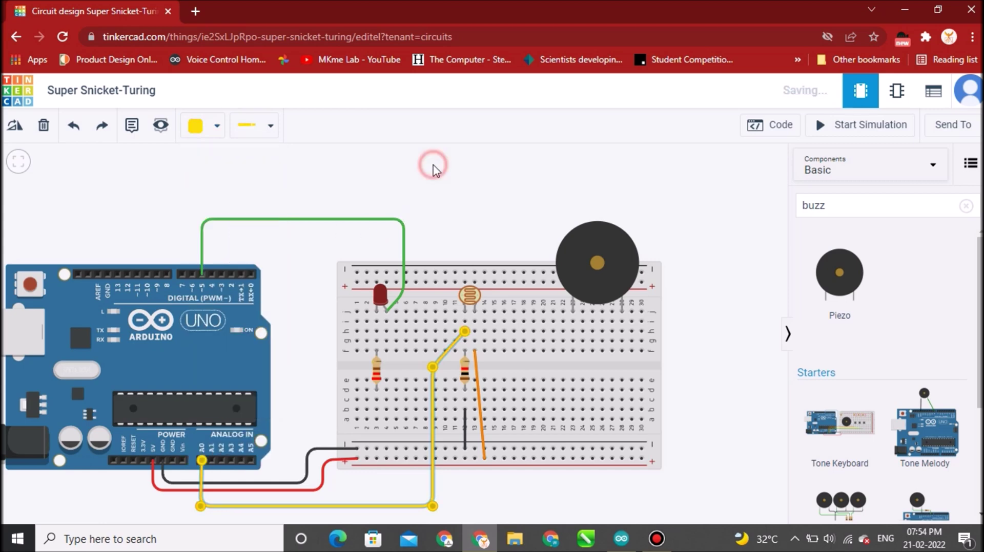
key("Escape")
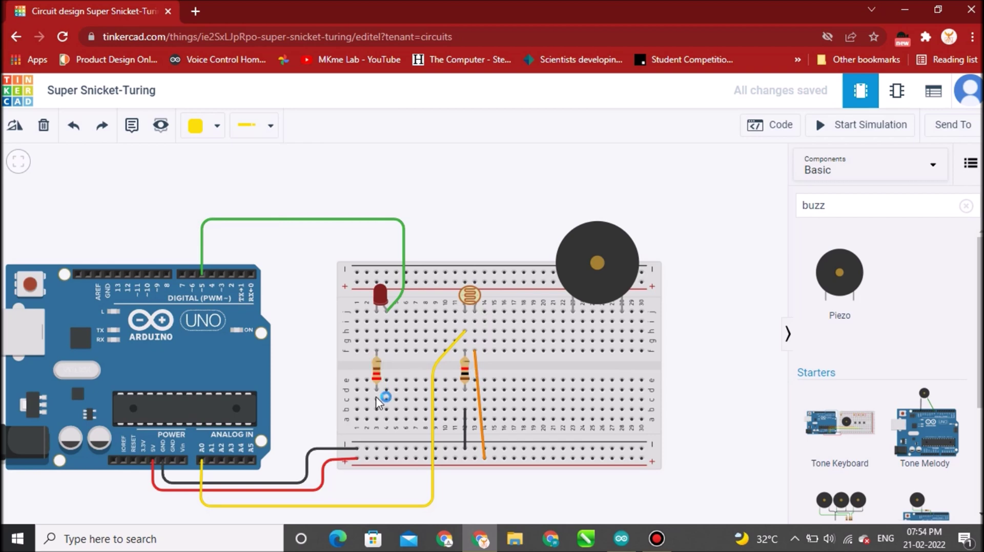
- Wire the lower negative rail to row c of column 3, below the LED's resistor, and colour the wire black
left_click(376, 450)
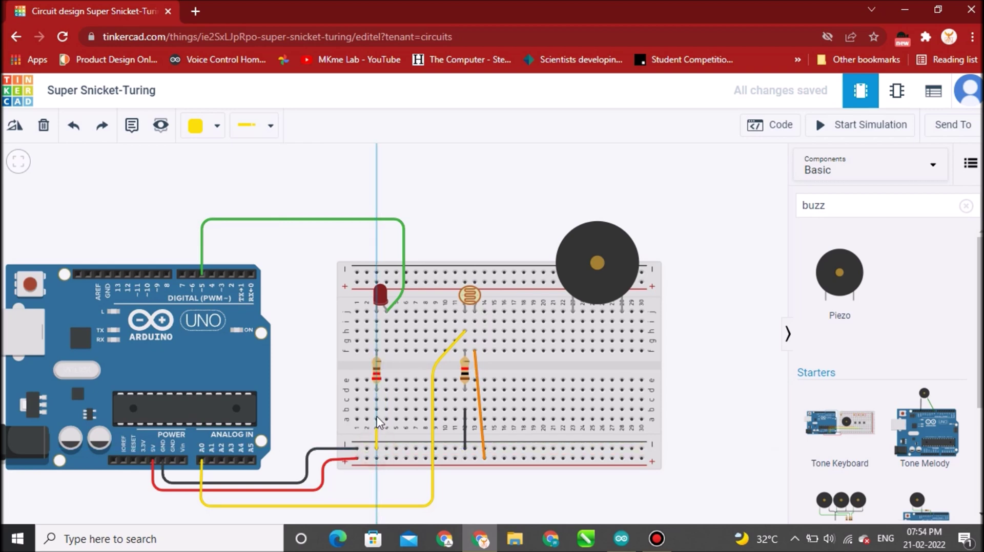
left_click(376, 400)
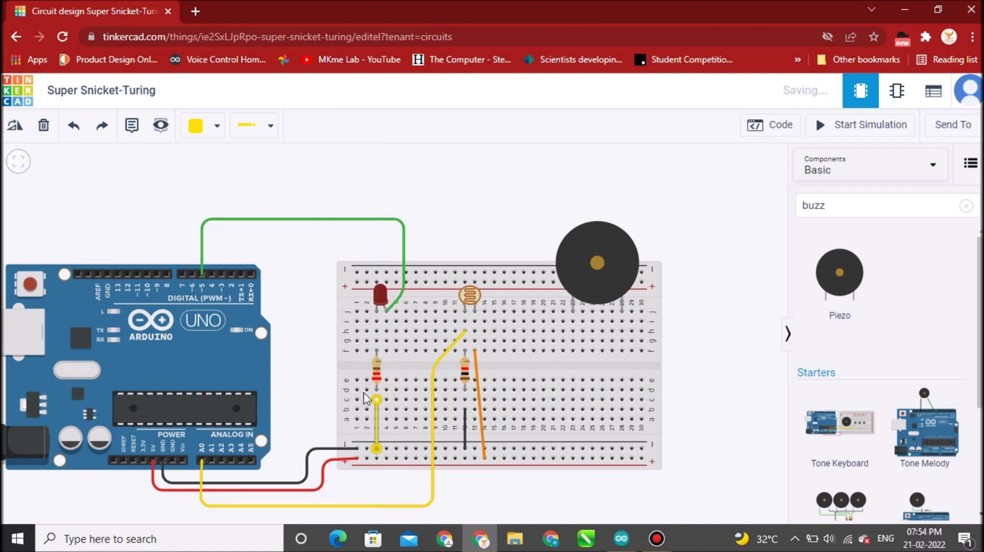
left_click(215, 125)
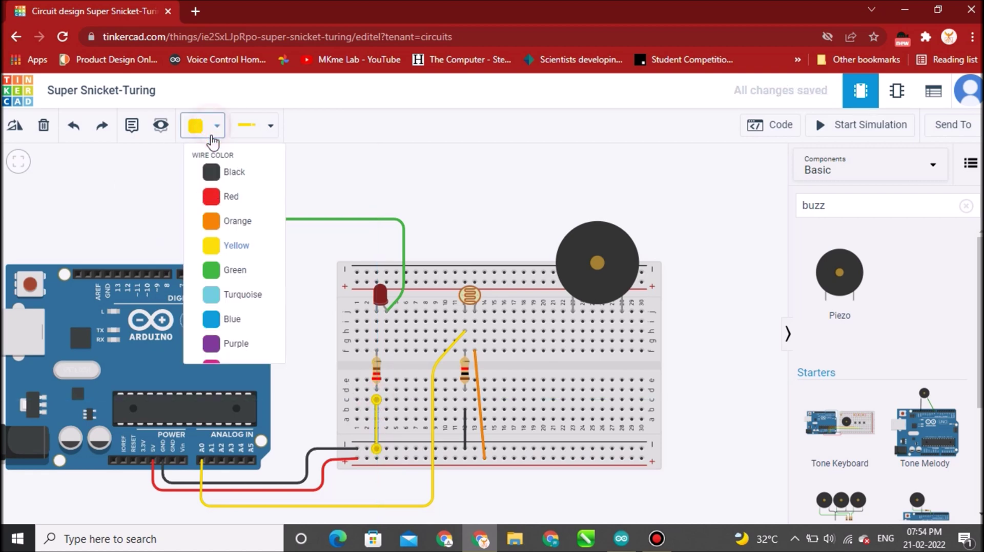
left_click(214, 175)
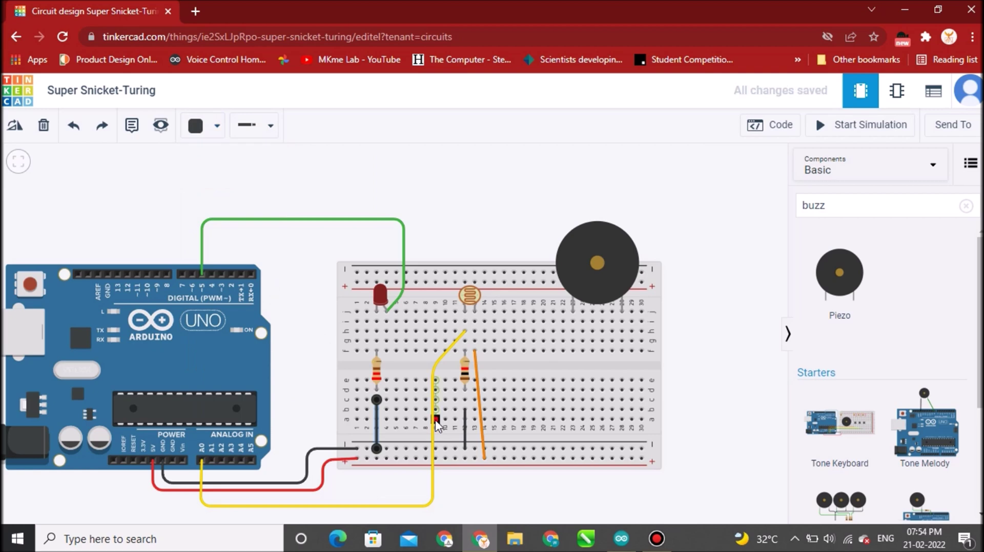
key("Escape")
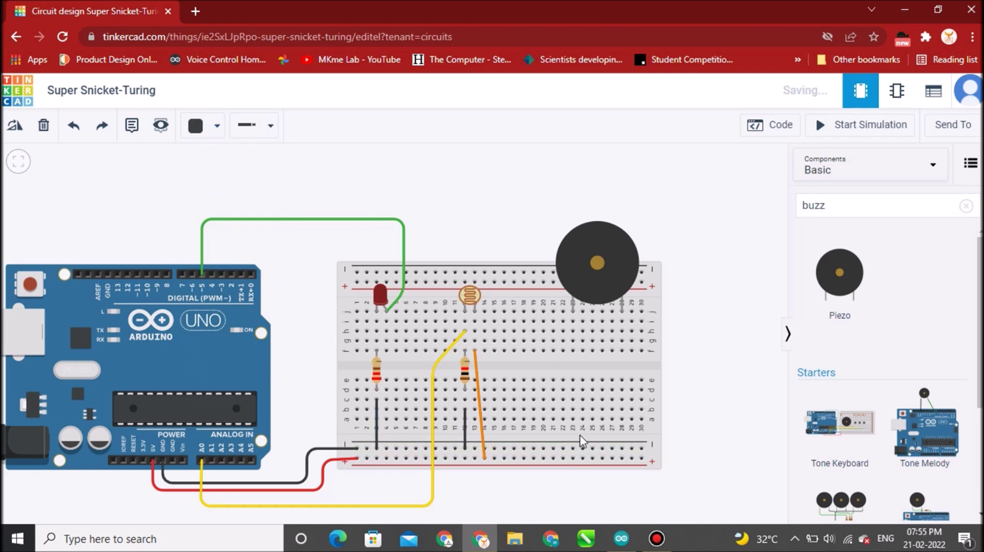
- Wire the lower negative rail straight up to row g of column 28, under the piezo's right leg
left_click(622, 449)
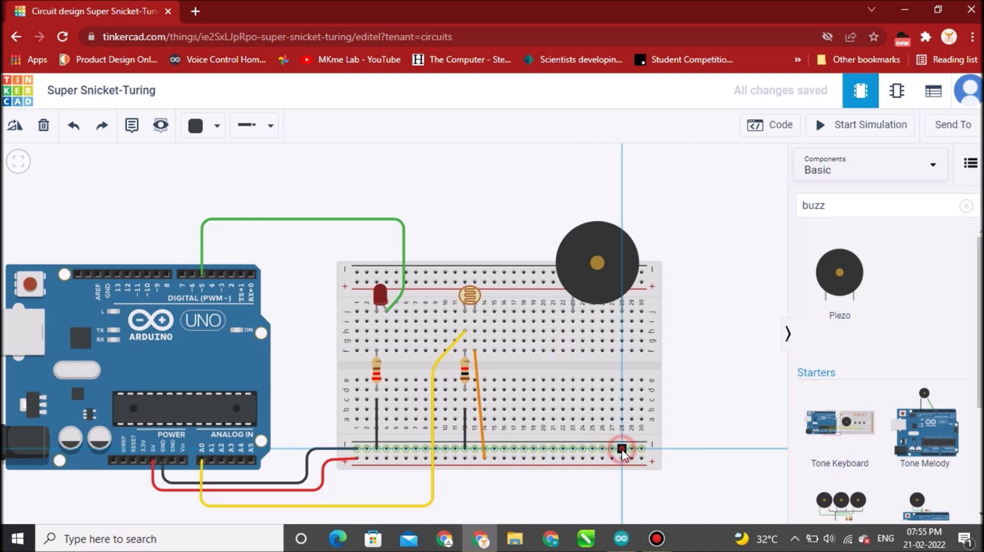
left_click(622, 341)
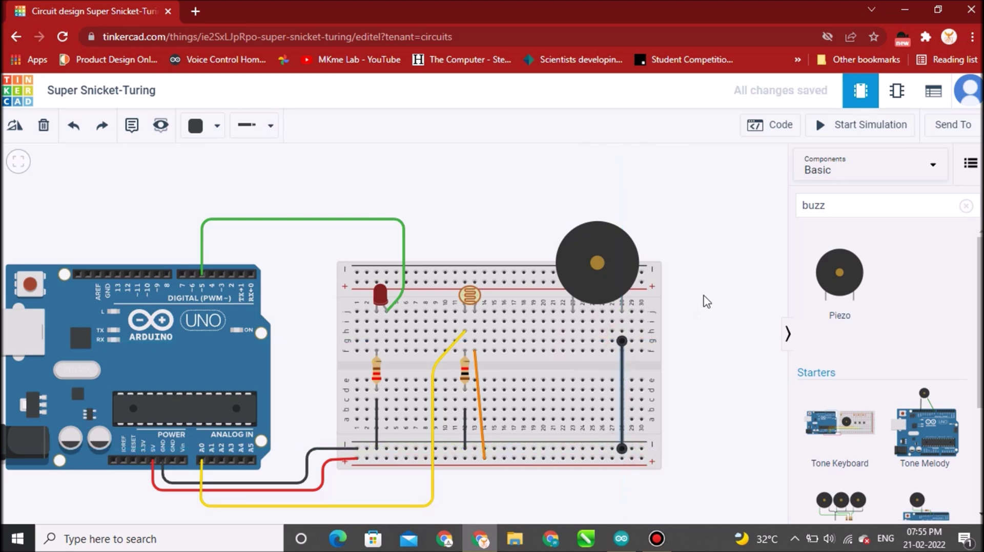
- Wire Arduino digital pin 4 to row j of column 23, at the piezo's left leg, routing the wire above the existing green wire
left_click(212, 273)
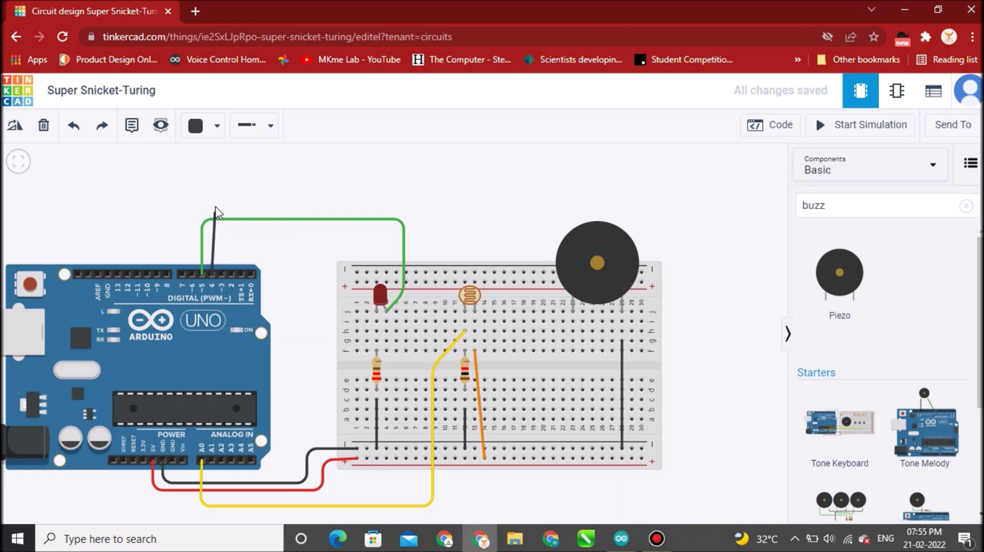
left_click(213, 190)
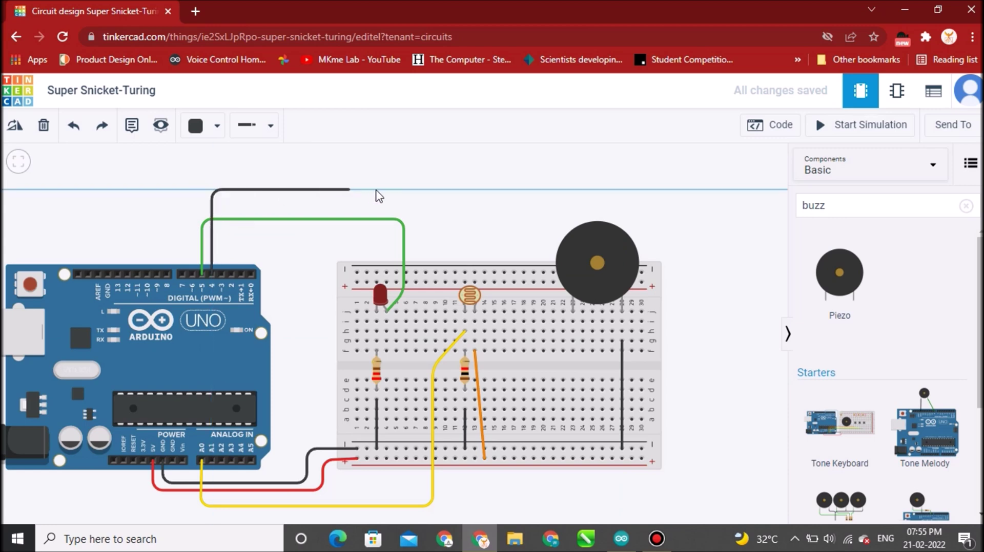
left_click(536, 191)
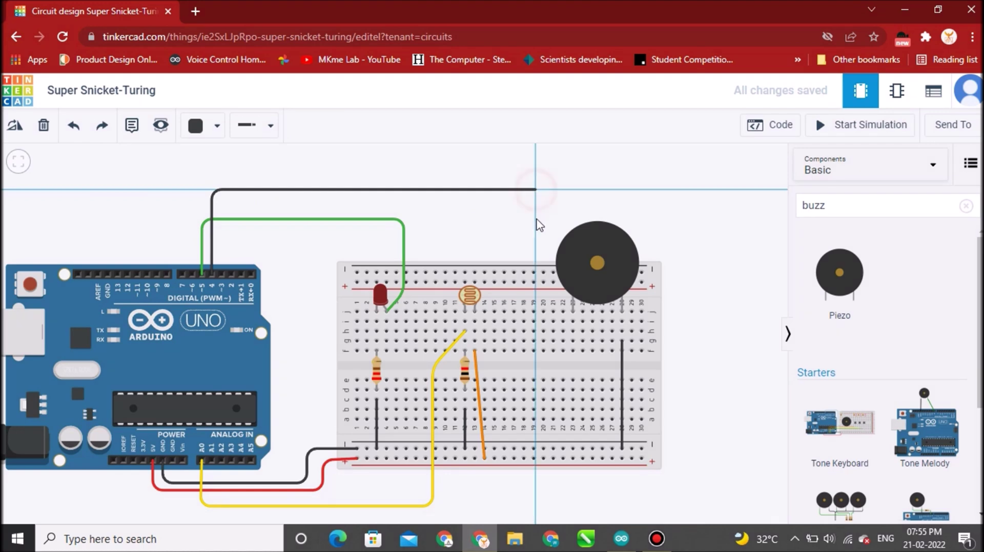
left_click(536, 291)
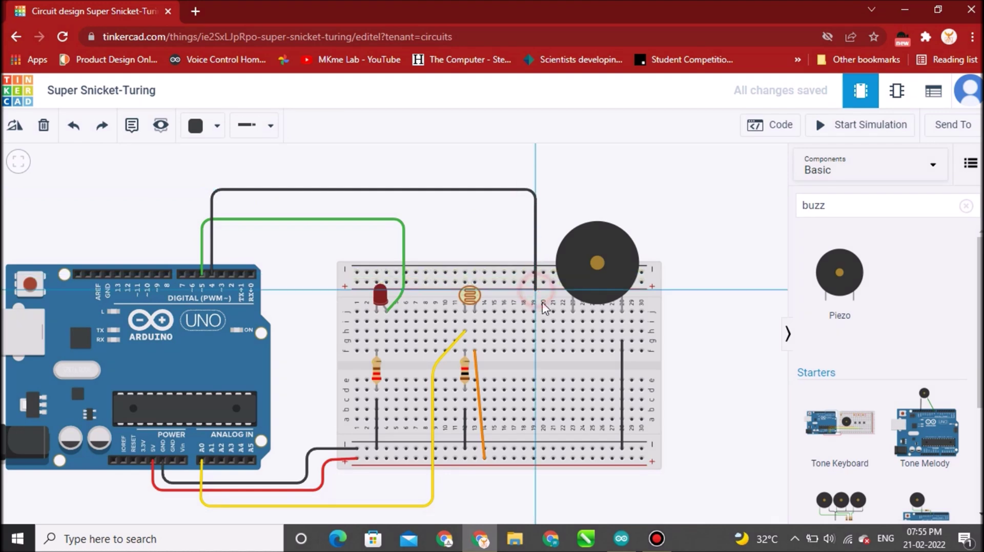
left_click(573, 312)
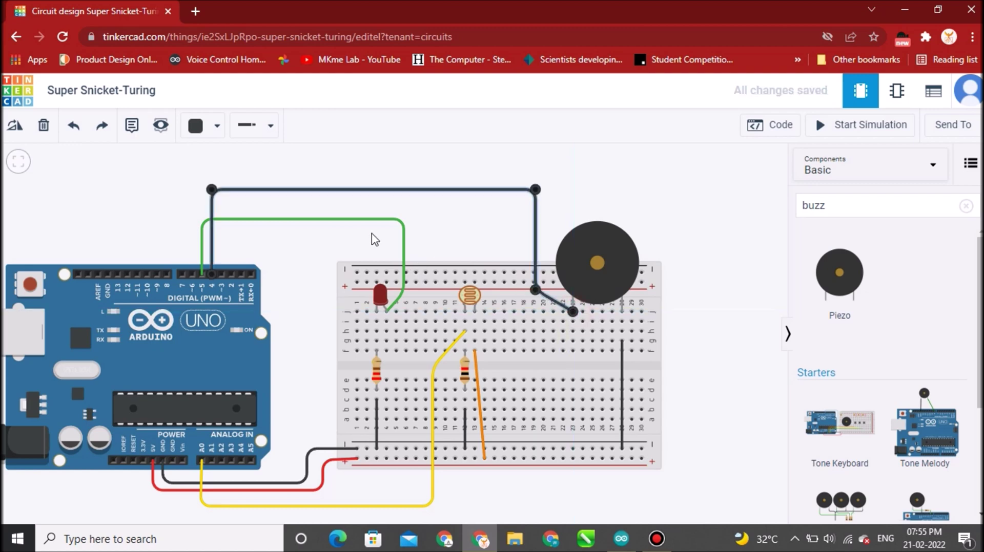
- Colour the wire between pin 4 and the piezo green
left_click(217, 126)
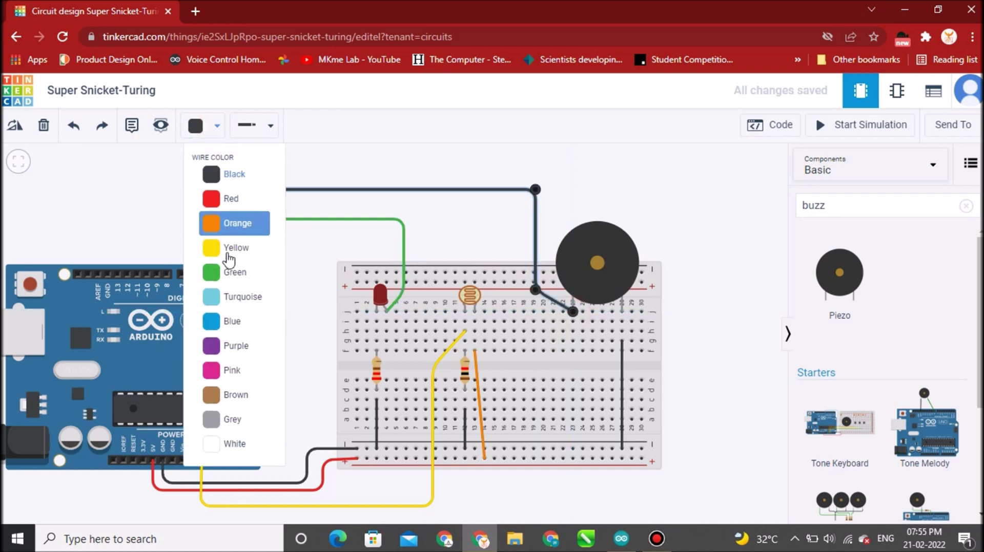
left_click(228, 273)
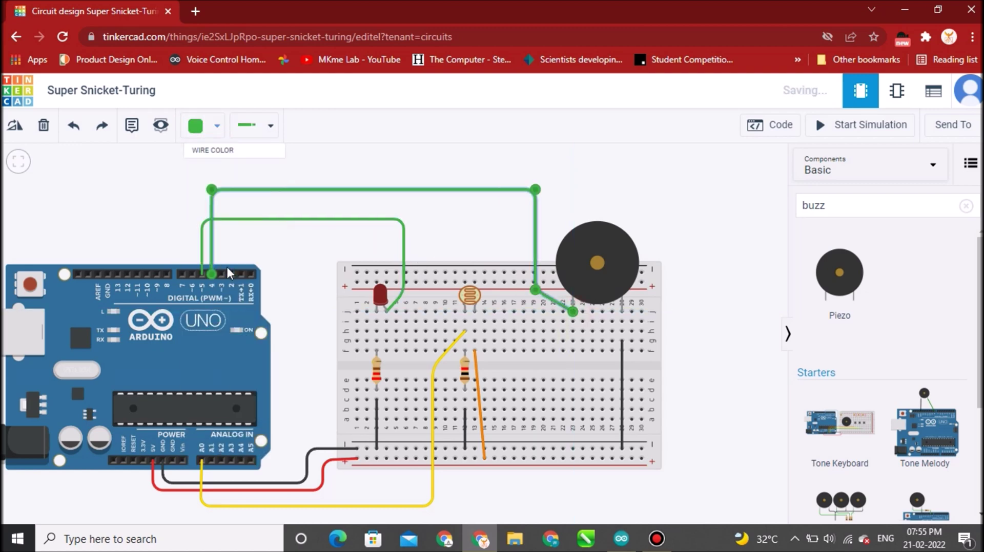
left_click(452, 226)
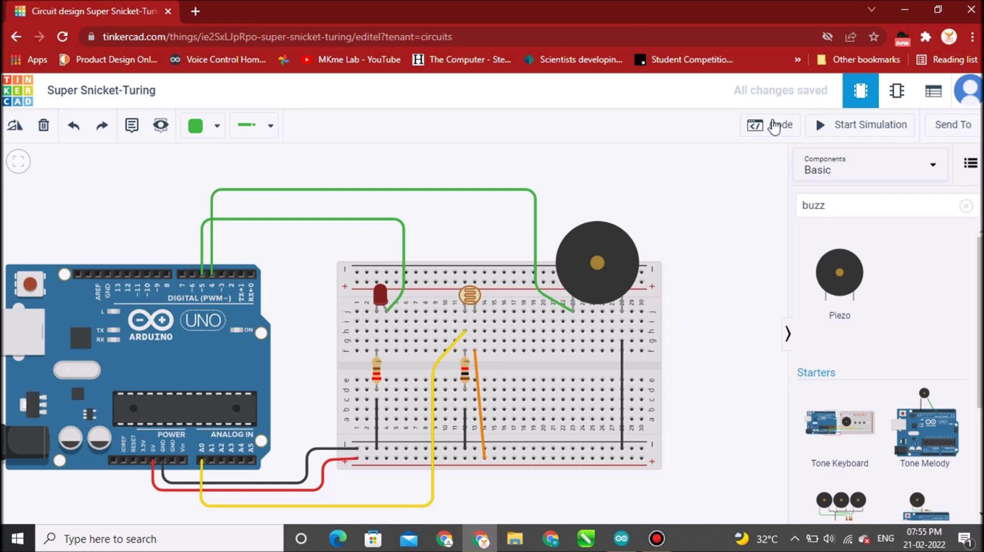
- Open the Arduino's code editor and switch it from Blocks to Text, accepting the loss of the blocks
scroll(652, 341, "down", 2)
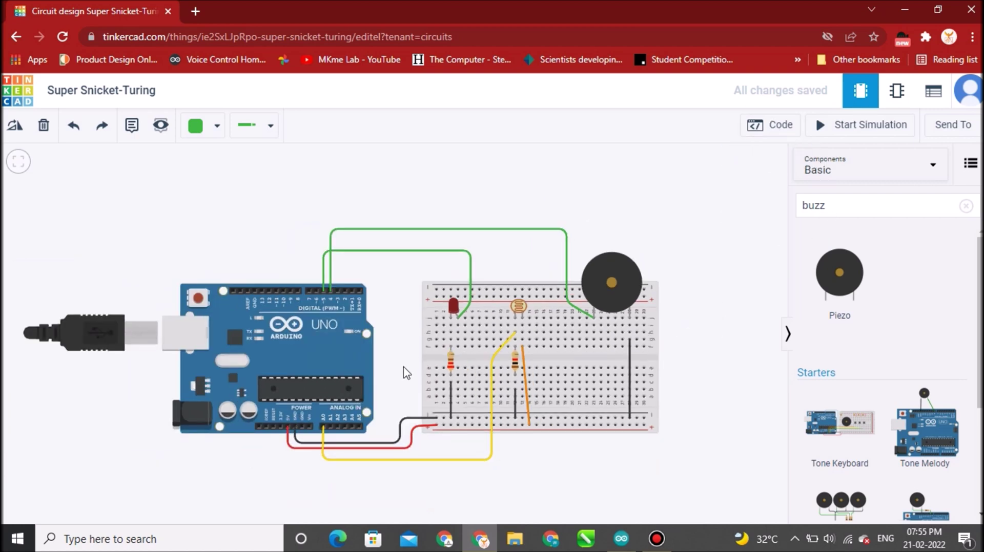
left_click_drag(407, 373, 274, 349)
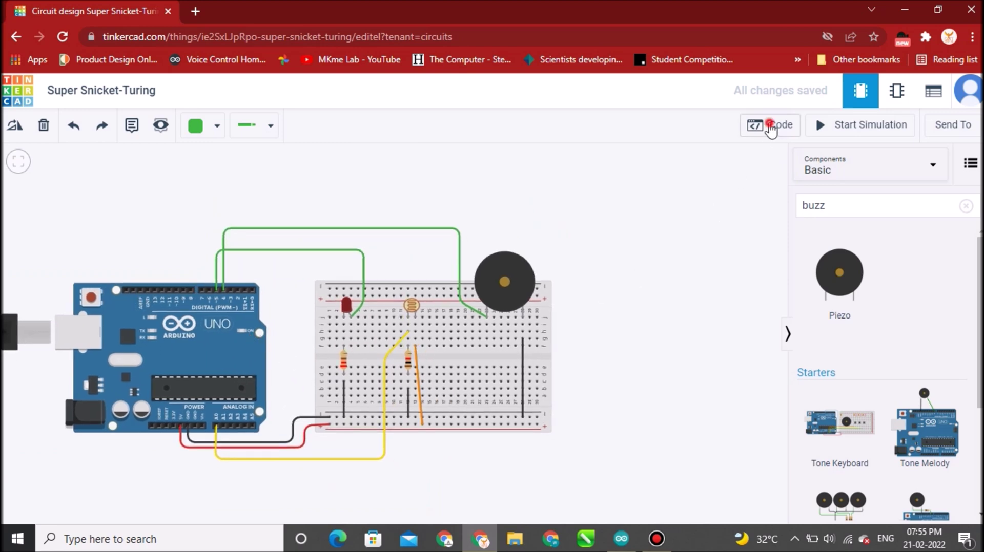
left_click(769, 124)
left_click(693, 160)
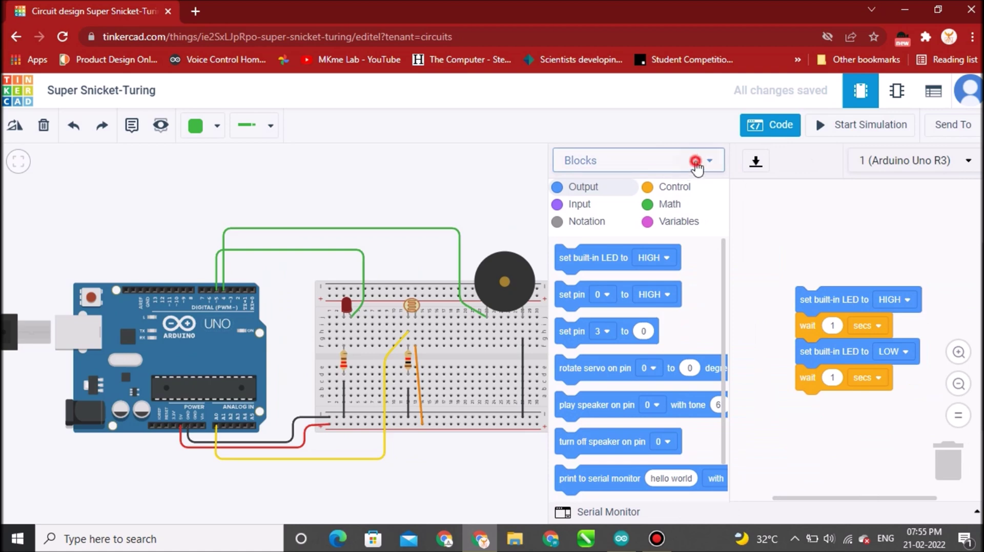
left_click(584, 231)
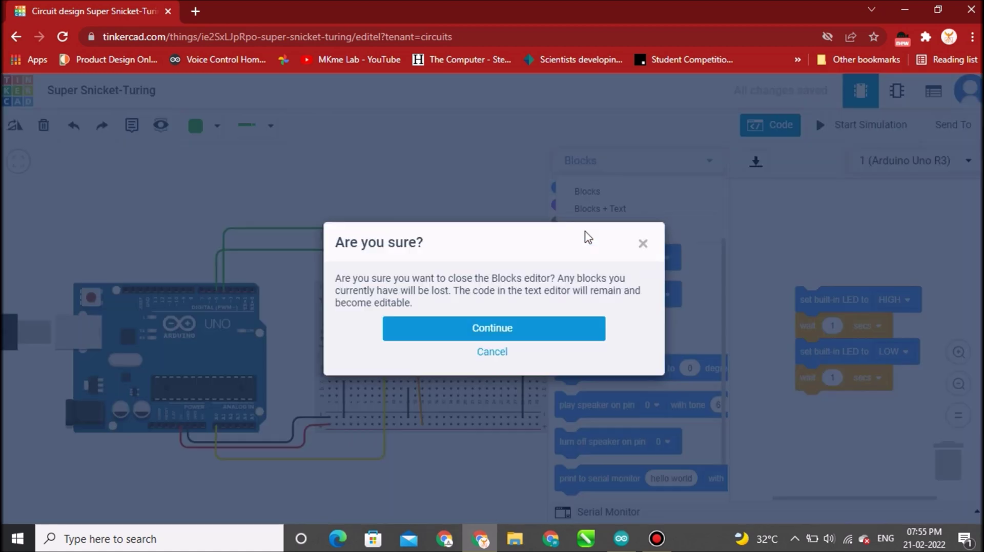
left_click(539, 339)
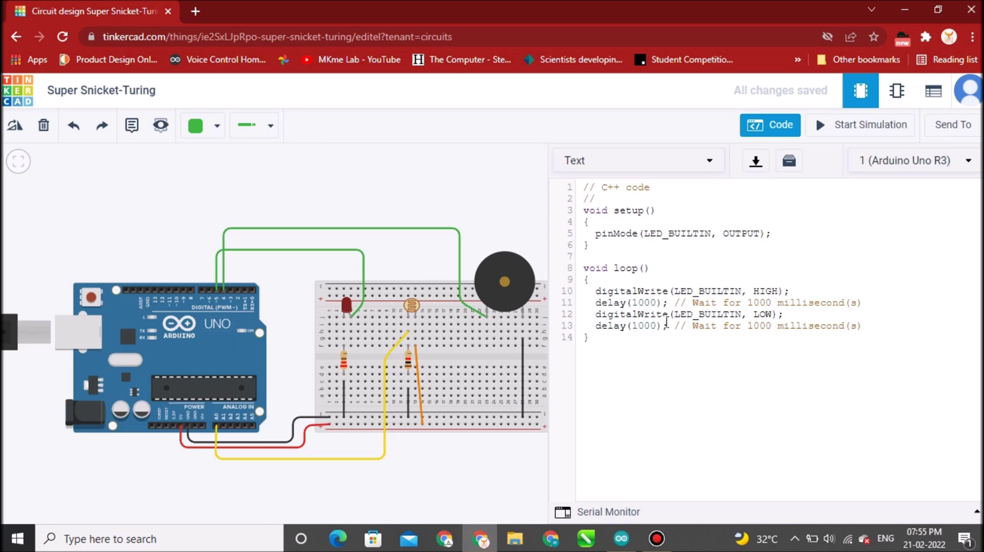
- Delete all of the default blink code from the text editor
left_click(666, 322)
key("ctrl+a")
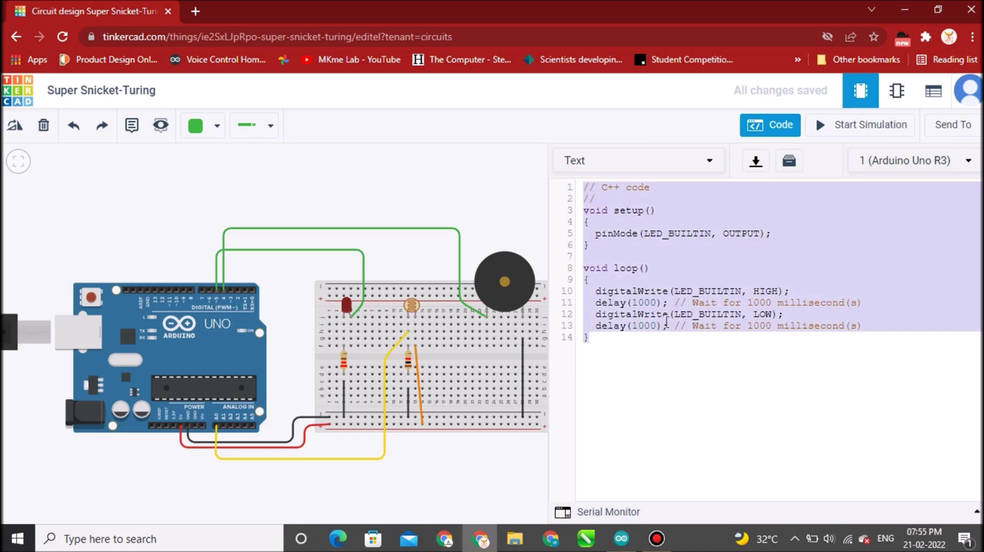
key("BackSpace")
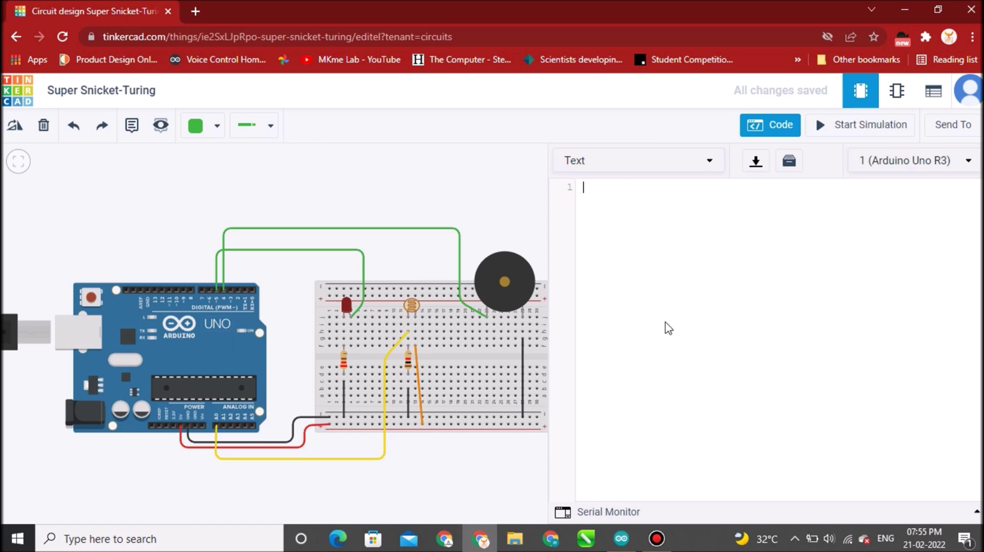
- Copy the whole LDR_With_LED sketch from the Arduino IDE into the circuit's empty Tinkercad code editor, then close the editor
left_click(621, 538)
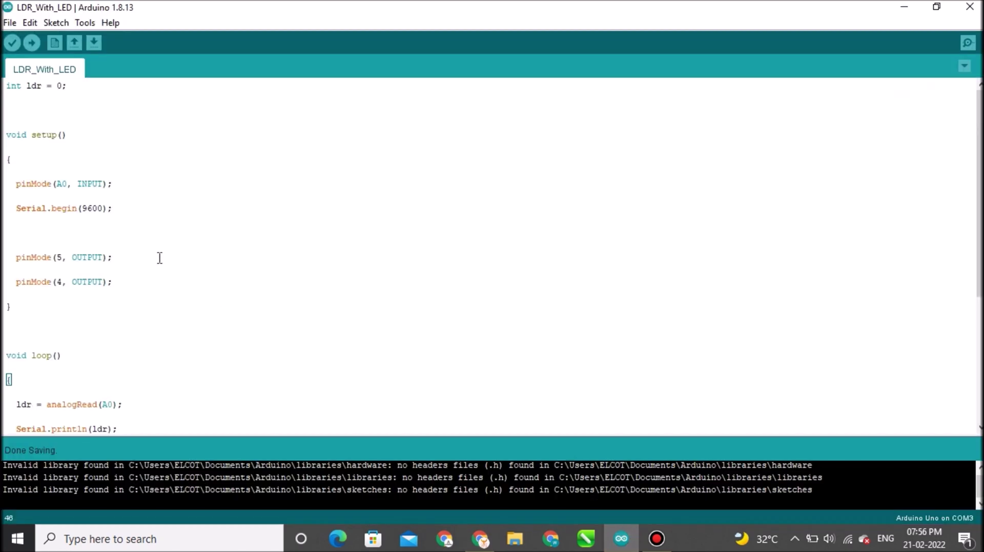
key("ctrl+a")
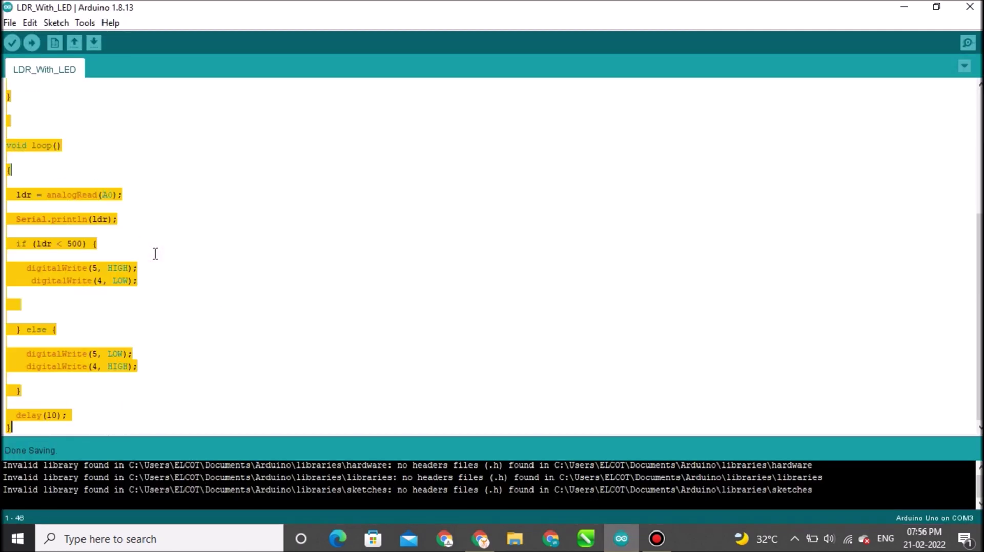
left_click(904, 9)
left_click(707, 277)
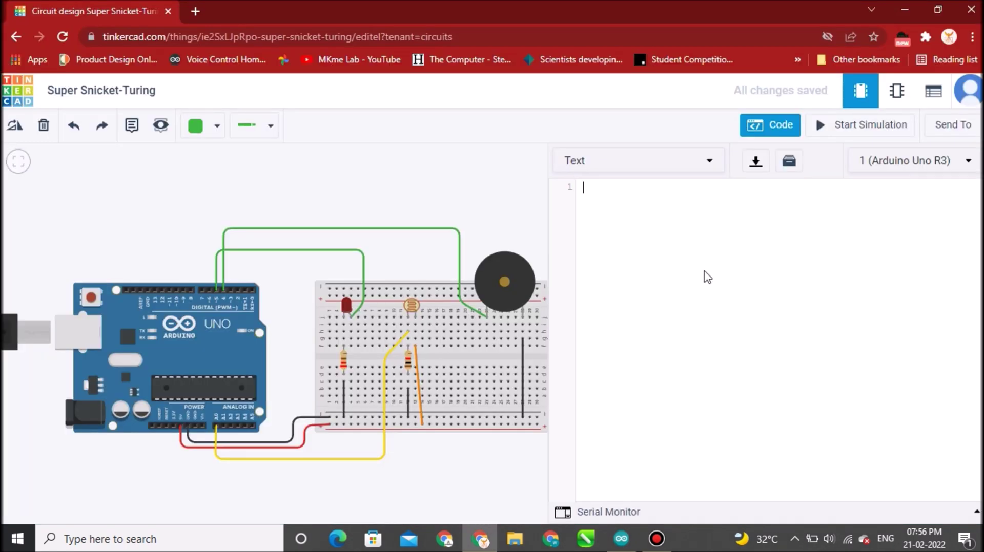
key("ctrl+v")
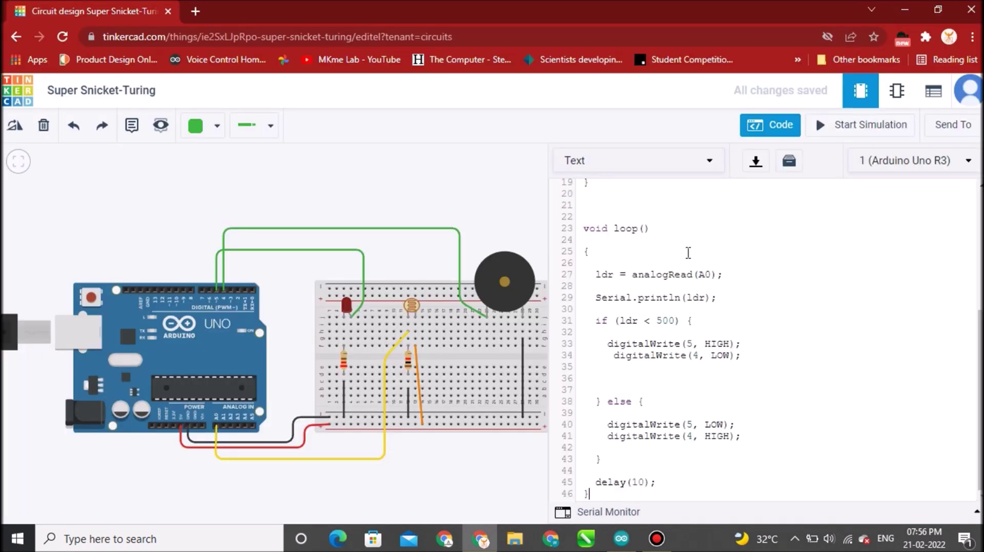
scroll(681, 278, "up", 5)
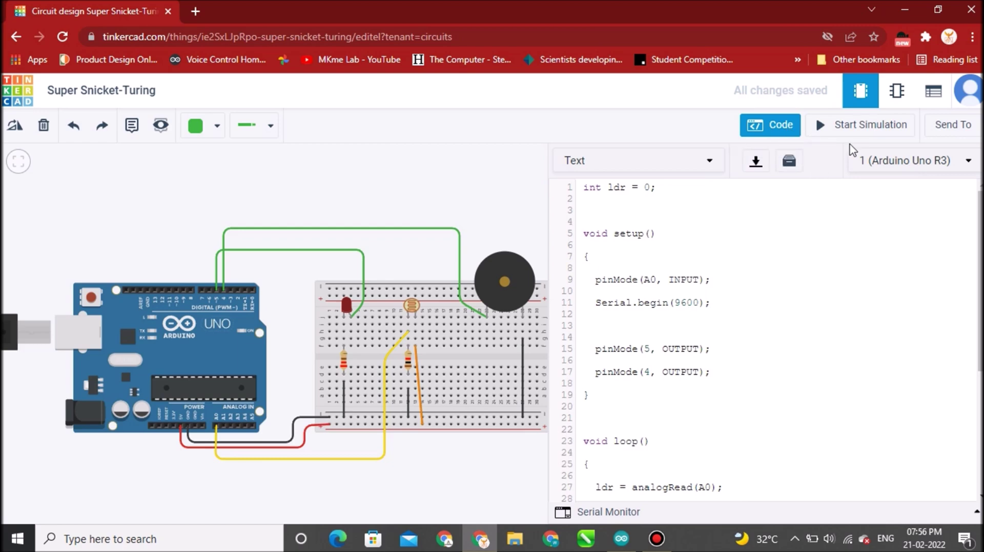
left_click(775, 132)
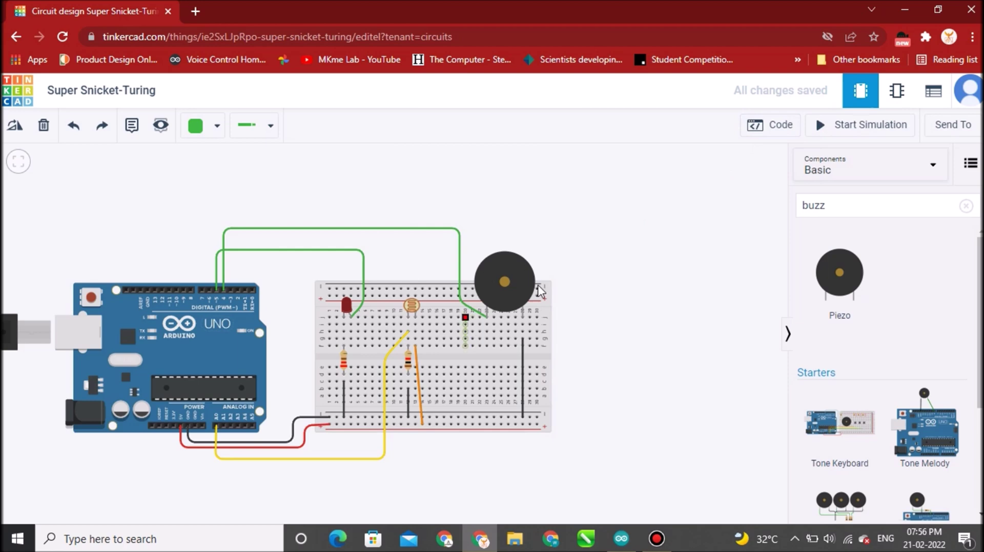
- Review the circuit's schematic view, component list and code, then return to the full circuit view
left_click(897, 101)
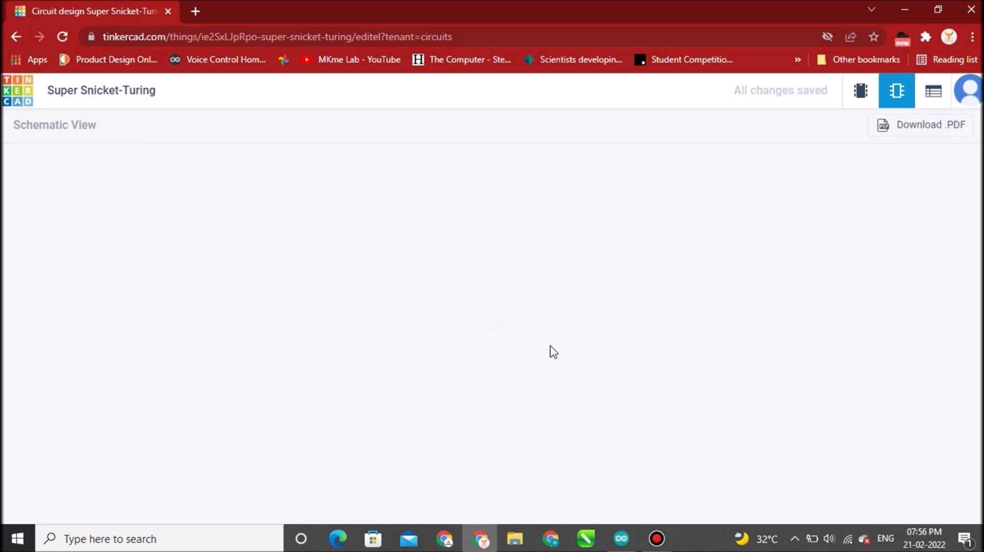
scroll(533, 348, "up", 5)
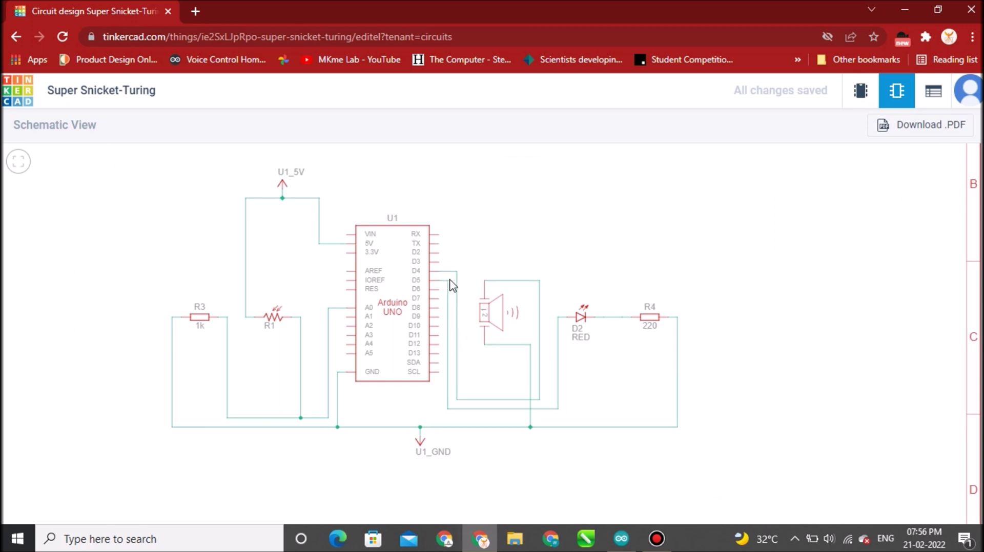
scroll(309, 254, "up", 1)
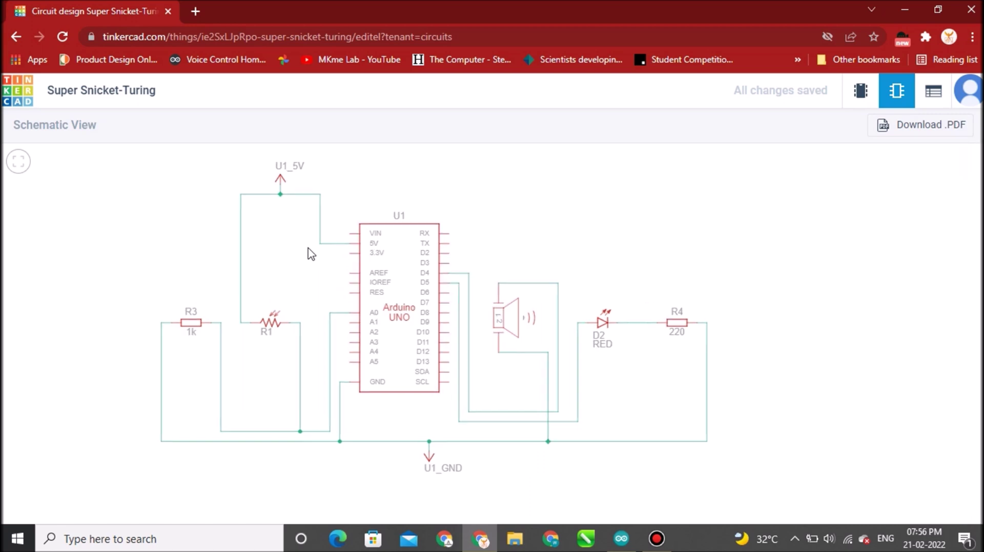
scroll(357, 237, "up", 1)
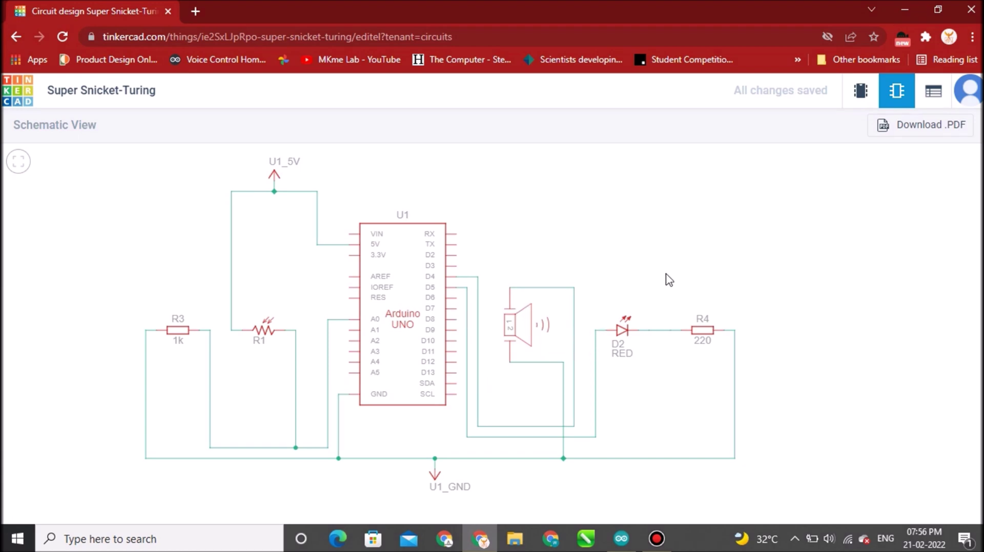
left_click(932, 92)
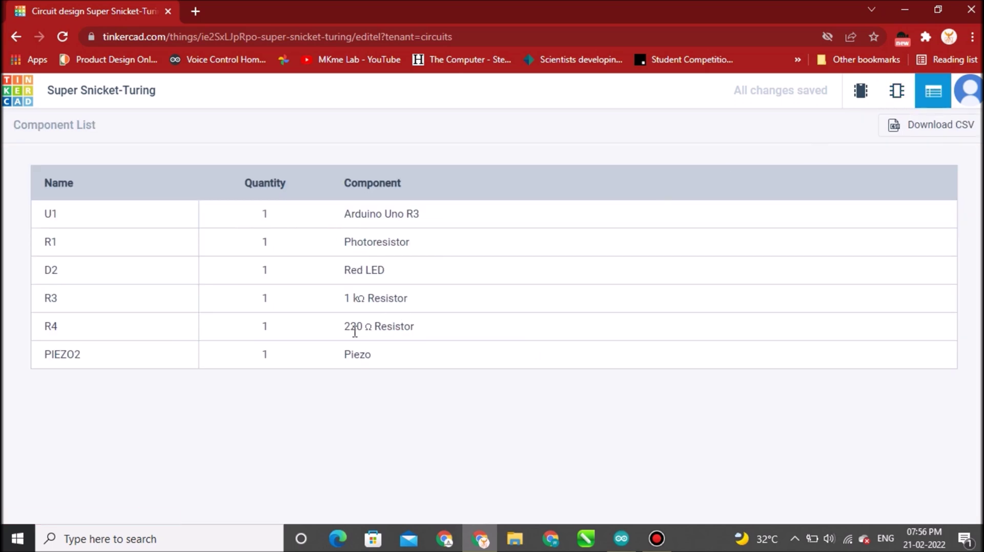
left_click(861, 91)
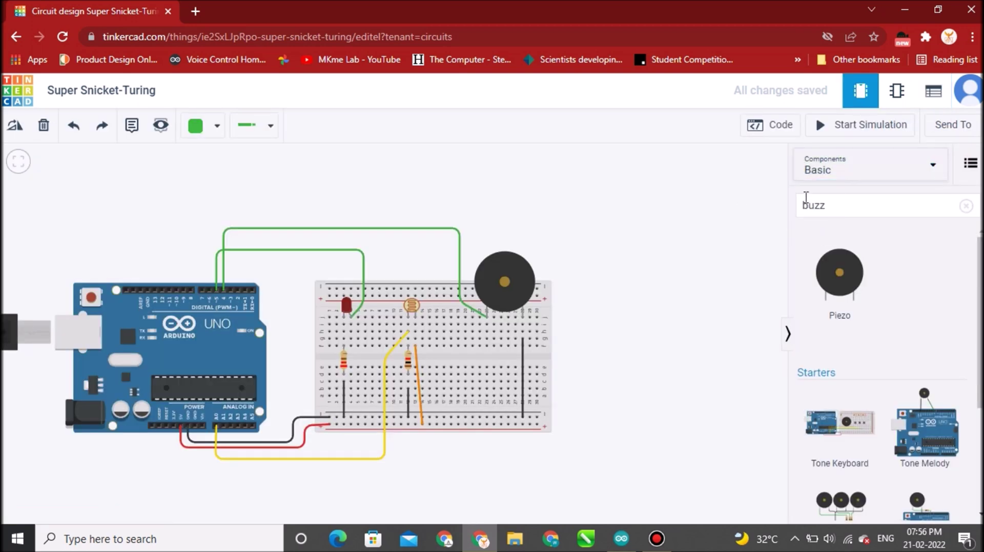
left_click(771, 131)
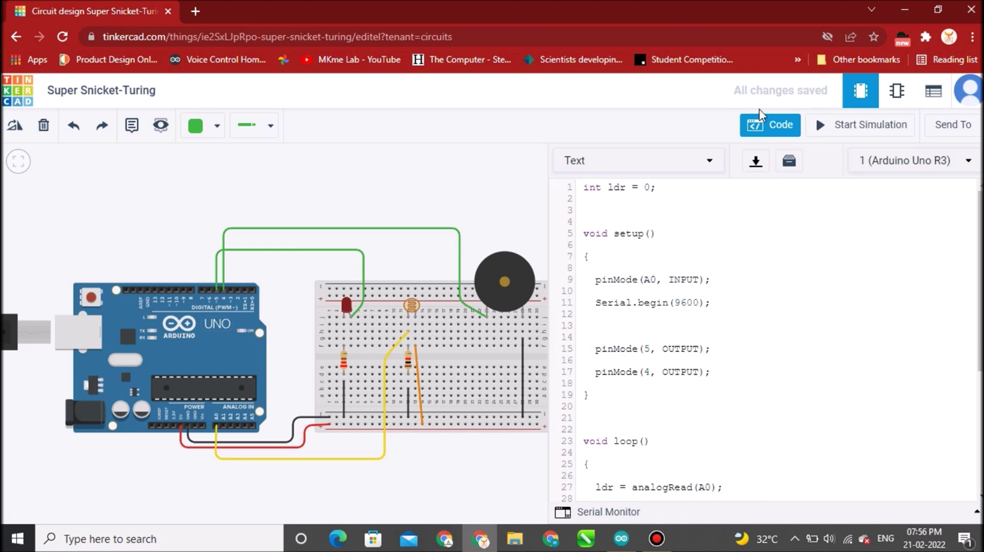
left_click(764, 127)
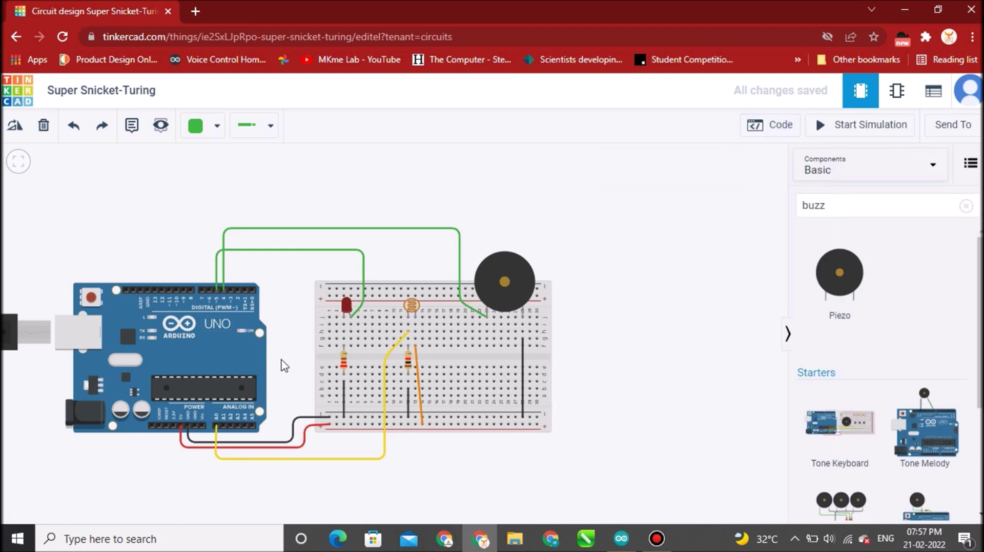
- Start the simulation and raise the photoresistor's light level from dark to full brightness to test the LED and piezo
left_click_drag(256, 362, 161, 349)
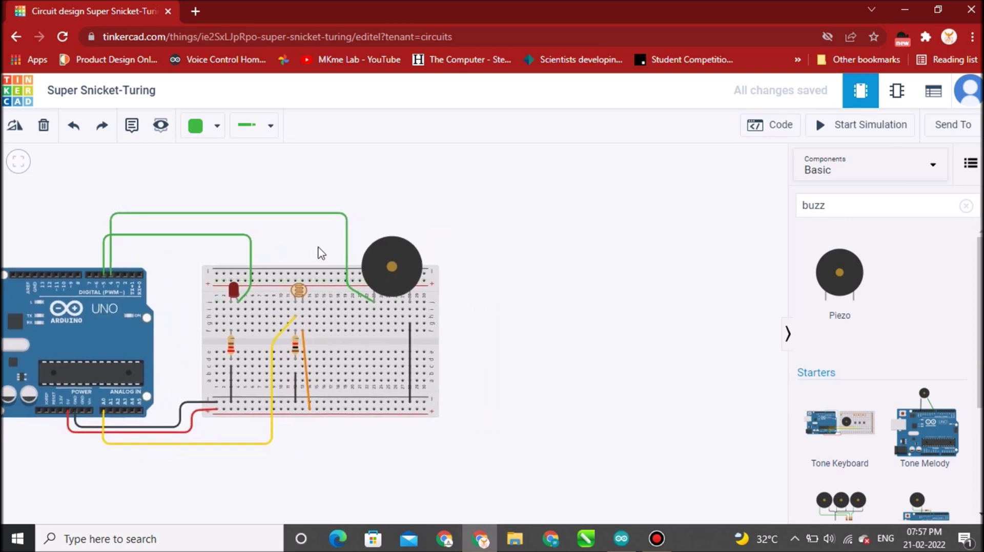
scroll(321, 253, "up", 1)
scroll(320, 253, "up", 1)
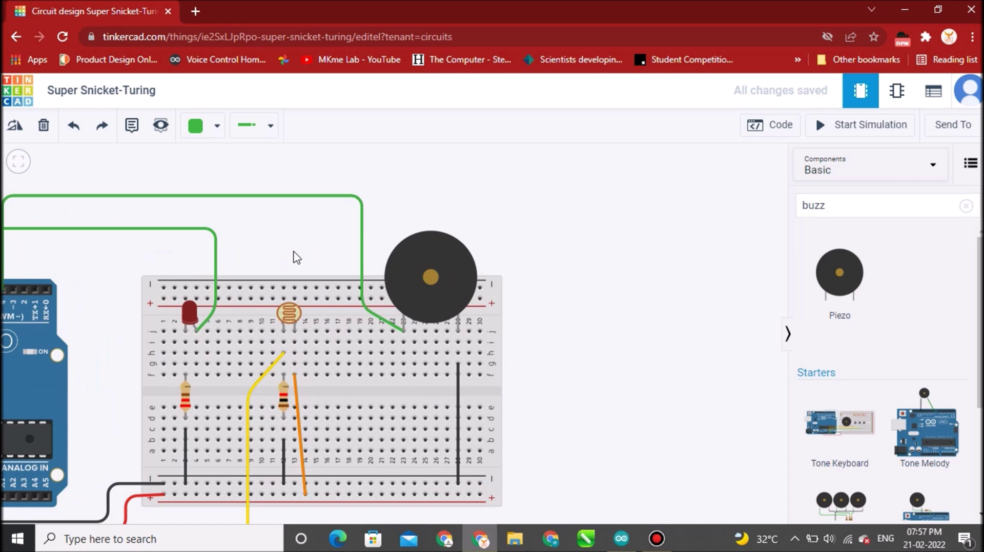
left_click_drag(295, 257, 246, 225)
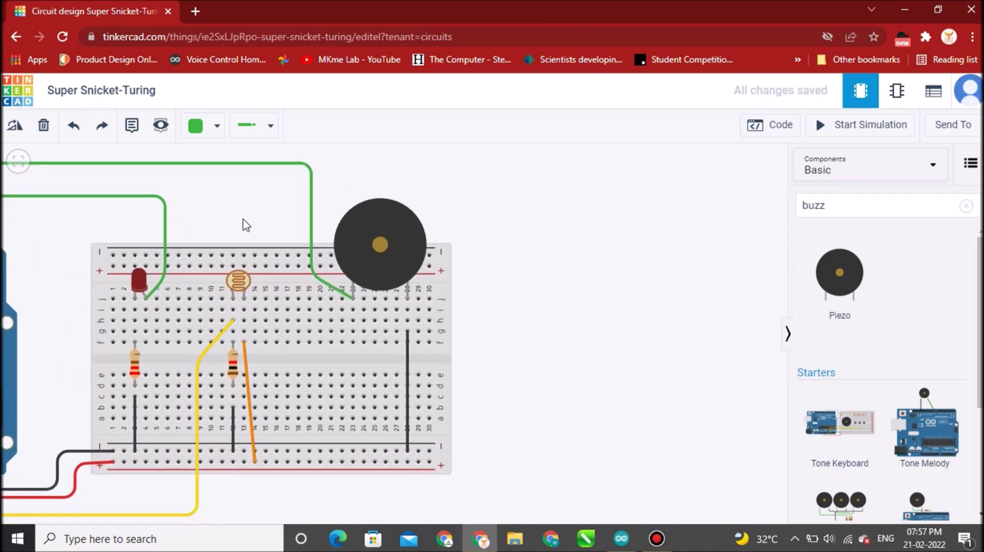
left_click(847, 129)
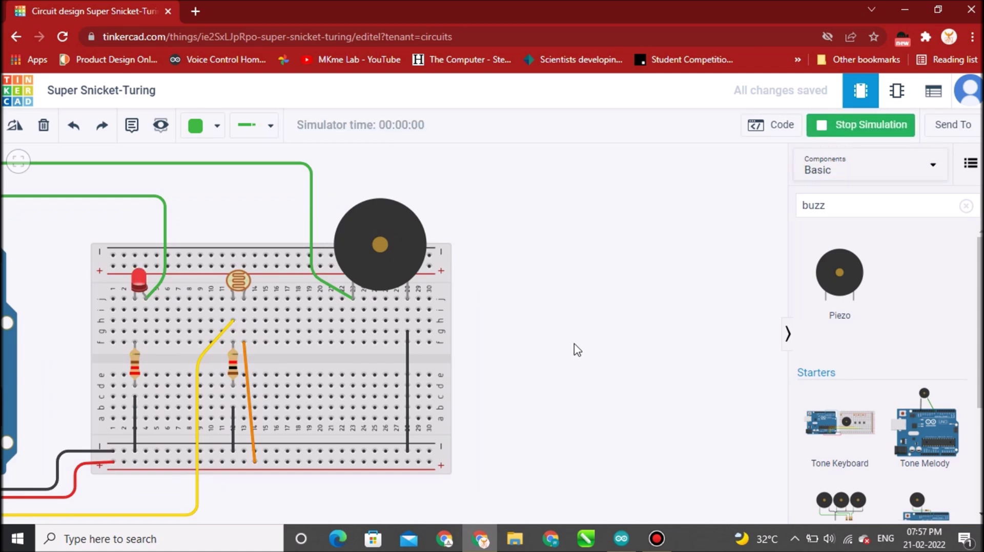
left_click(238, 281)
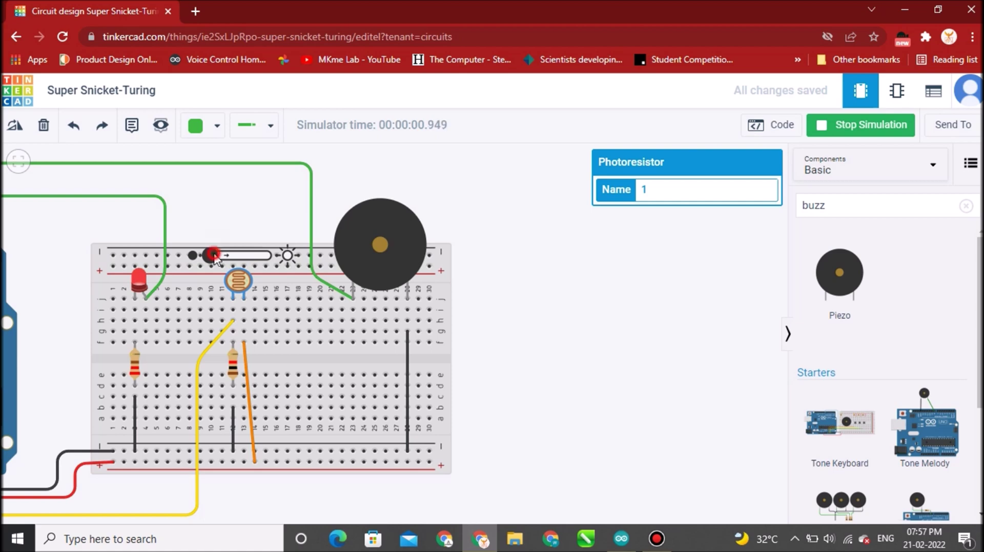
left_click_drag(214, 258, 286, 258)
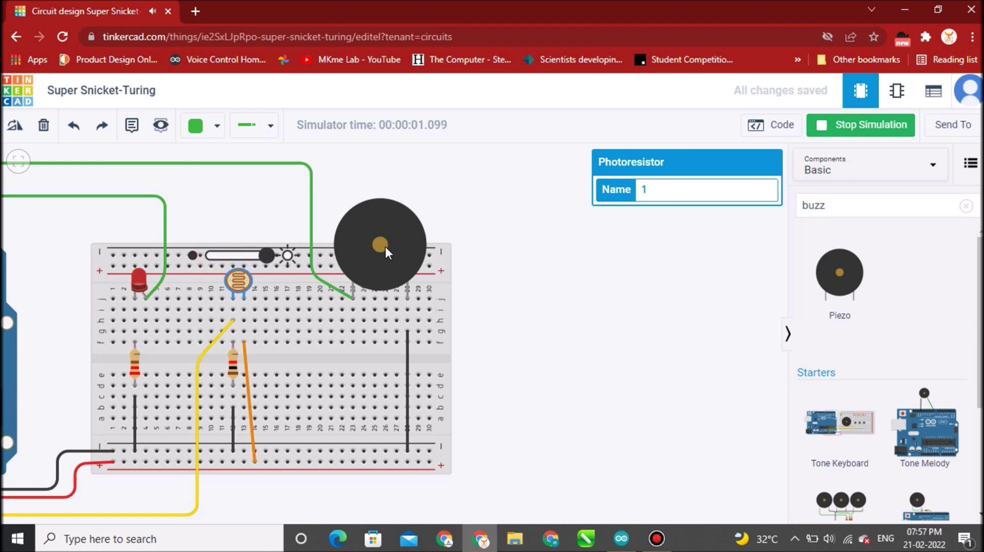
- Lower the photoresistor's light level to dark in the running simulation and open the sketch's code at the loop function
left_click_drag(267, 256, 210, 258)
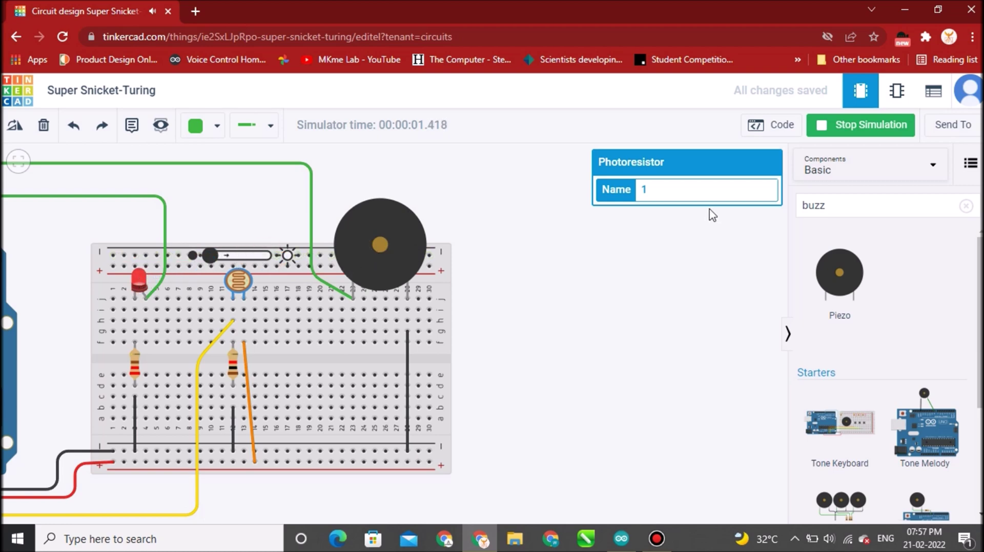
left_click(772, 129)
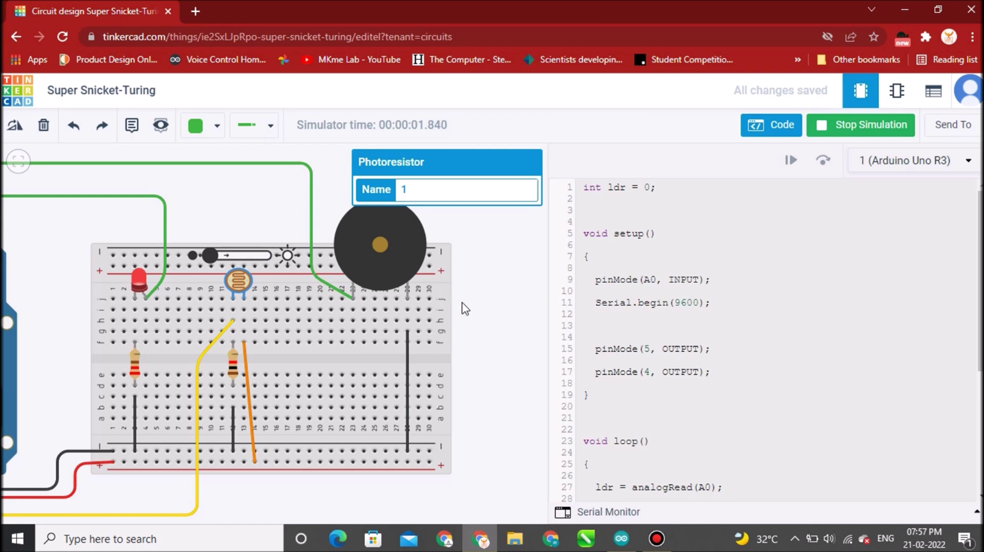
left_click_drag(469, 313, 474, 333)
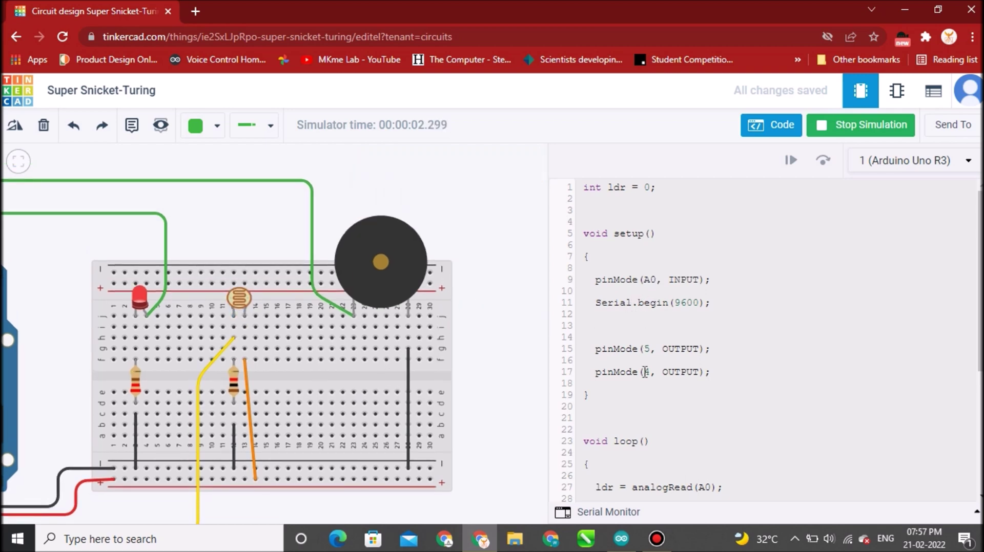
scroll(645, 372, "down", 4)
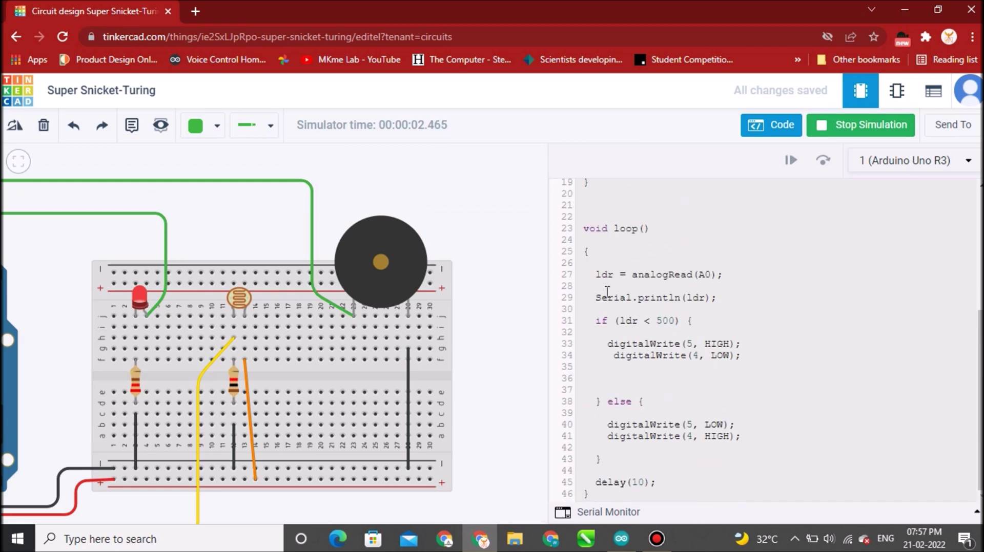
- Compare the ldr < 500 condition and its two digitalWrite lines with the photoresistor, LED and piezo in the dark
left_click_drag(618, 321, 651, 322)
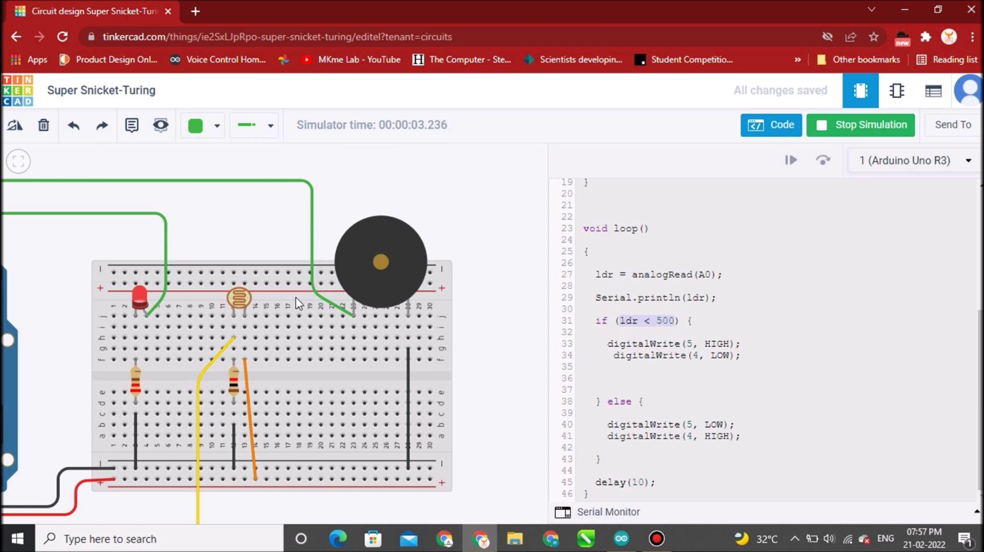
left_click(236, 306)
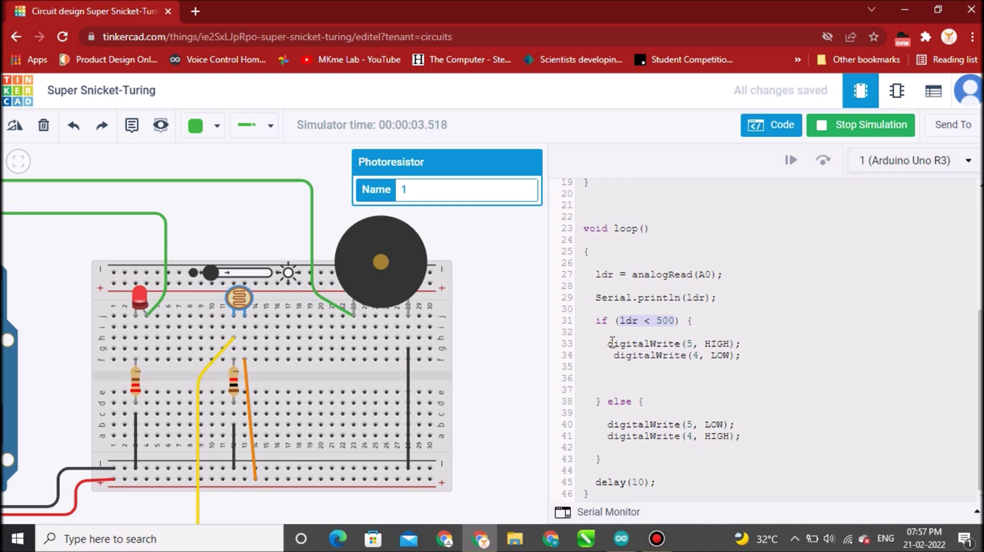
left_click_drag(611, 341, 730, 343)
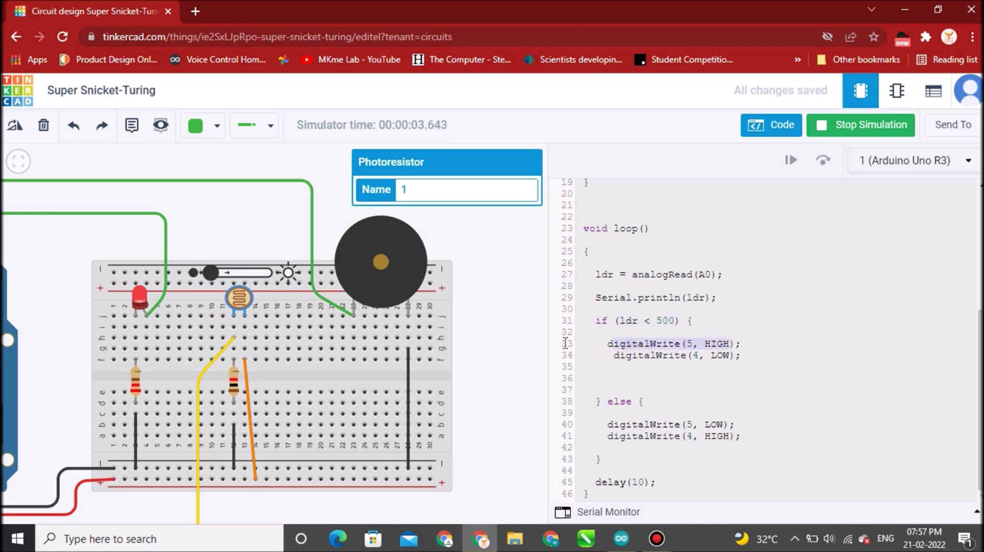
left_click(144, 303)
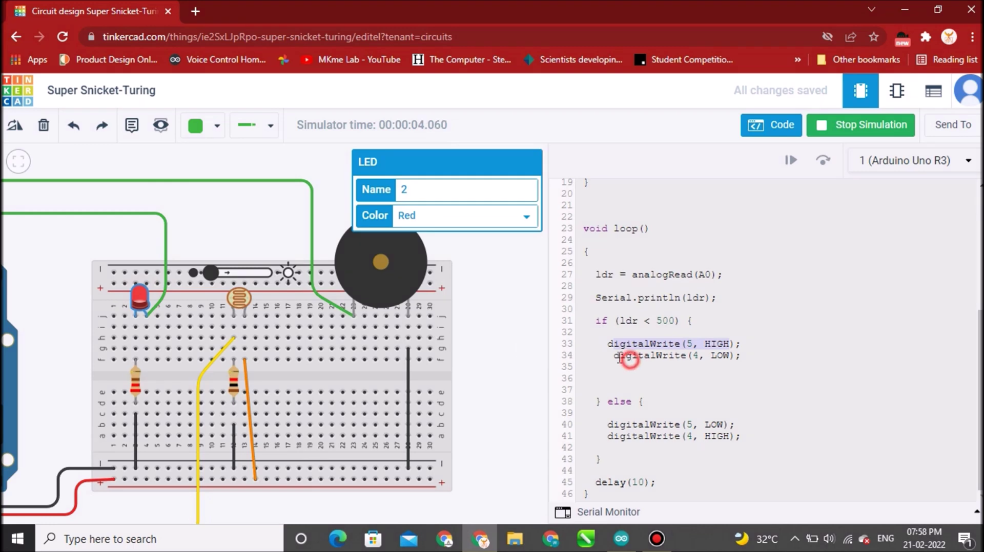
left_click_drag(614, 357, 728, 359)
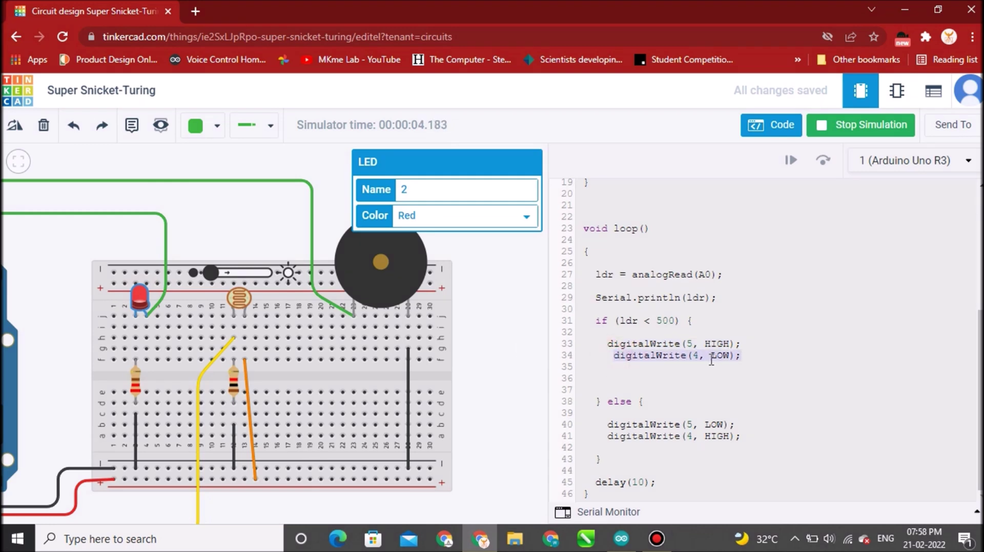
left_click(387, 279)
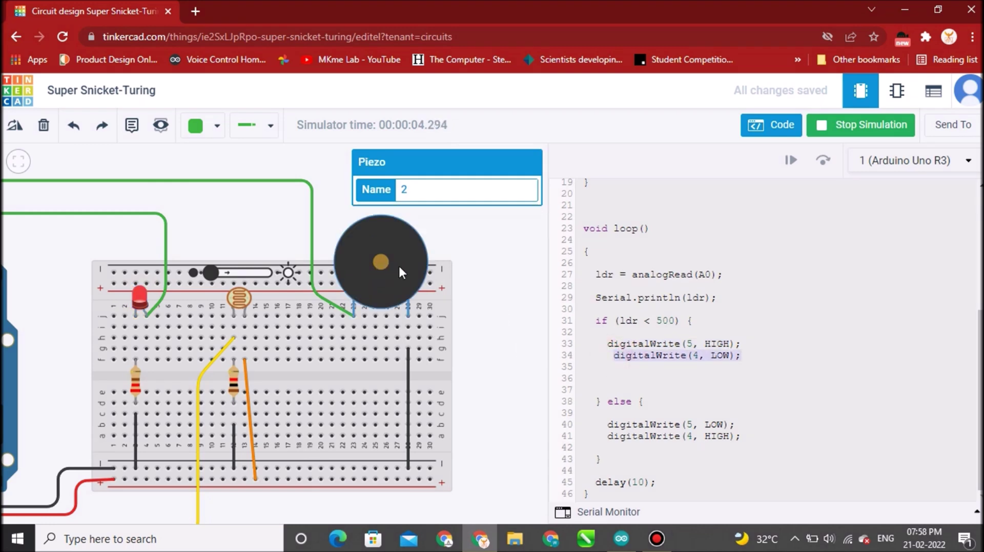
- Raise the light level to full brightness and compare the else branch's two digitalWrite lines with the LED and piezo
left_click(621, 402)
left_click_drag(601, 403, 642, 404)
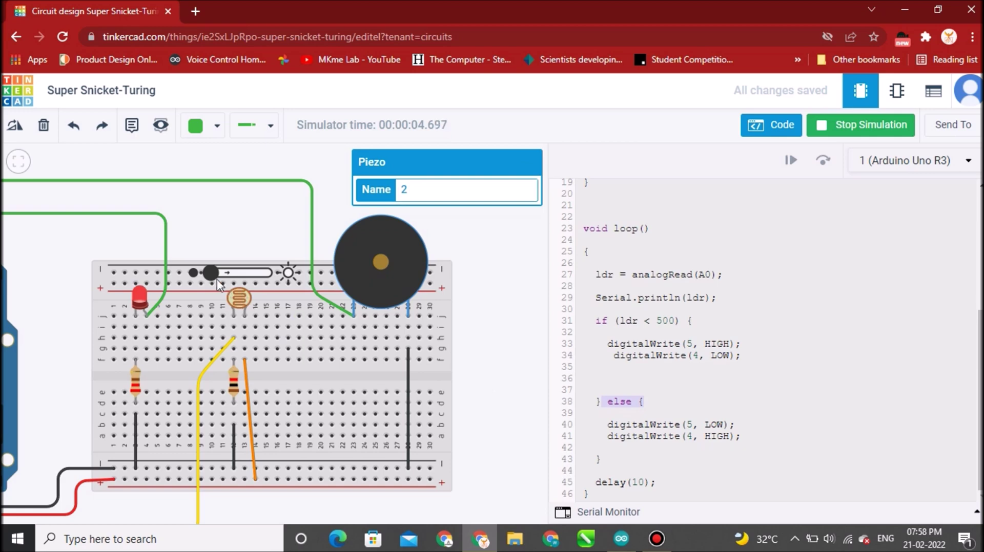
left_click_drag(217, 280, 271, 276)
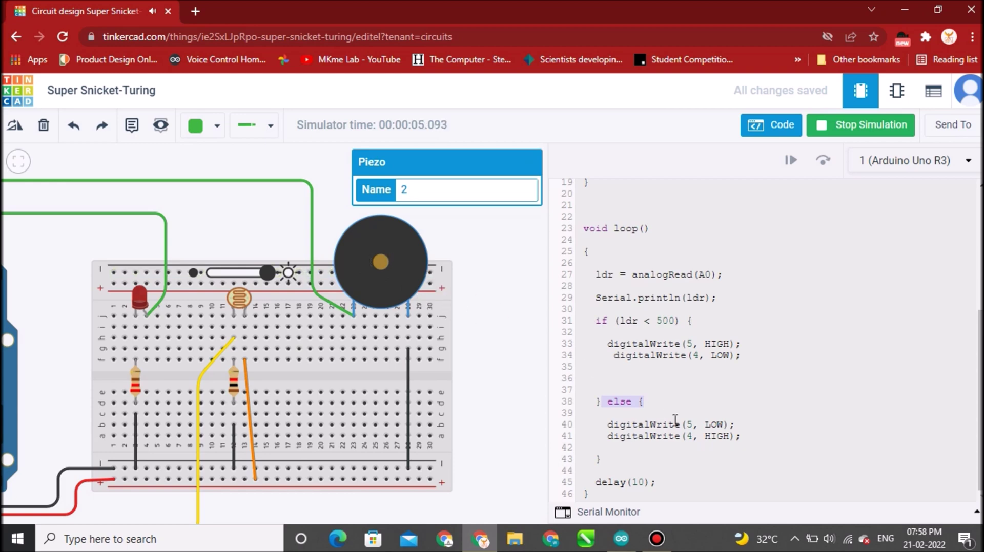
left_click(608, 426)
left_click_drag(608, 426, 730, 425)
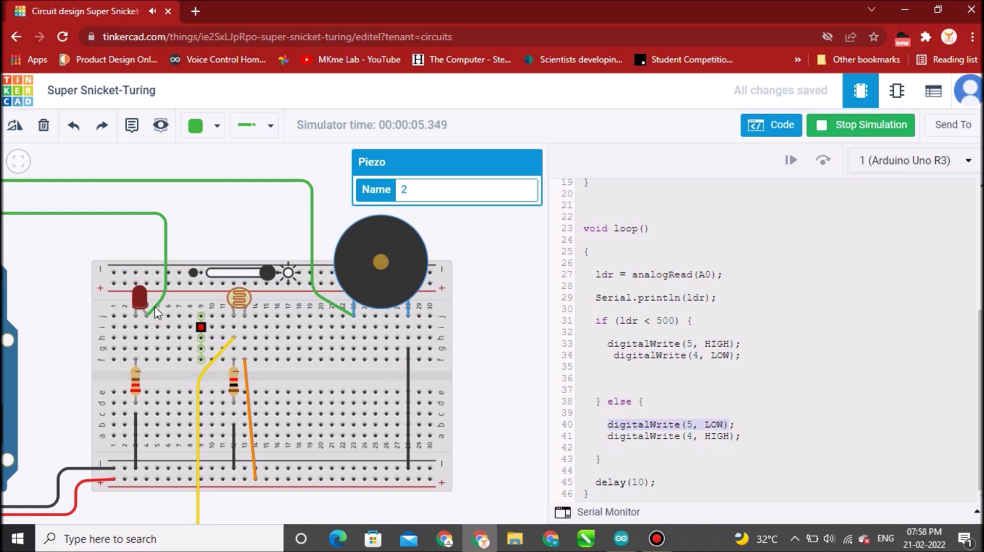
left_click(138, 307)
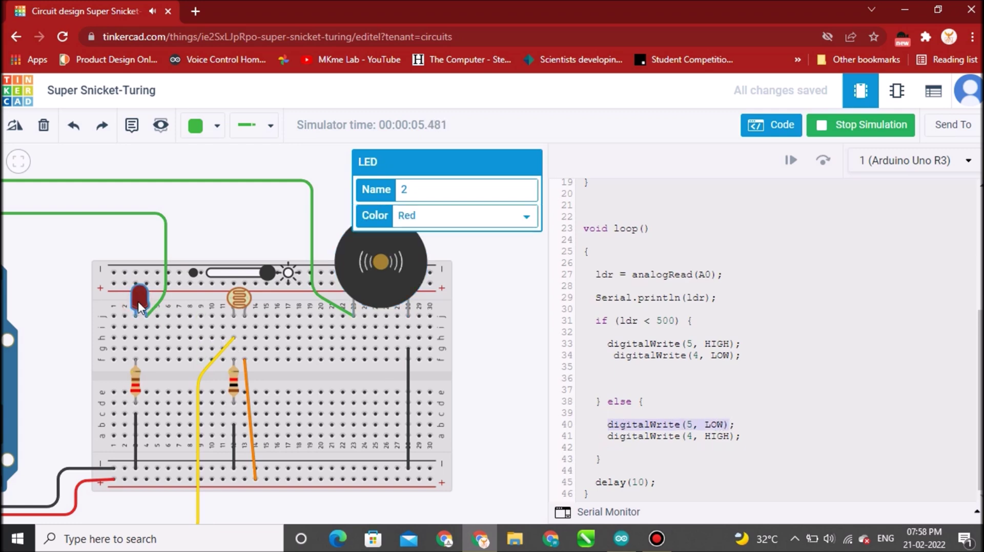
left_click_drag(606, 439, 741, 438)
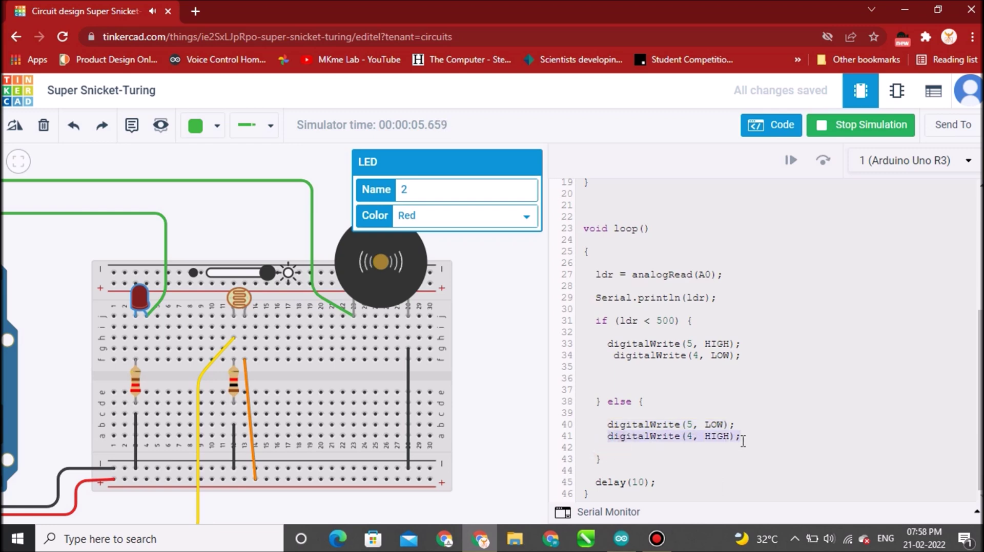
left_click(380, 268)
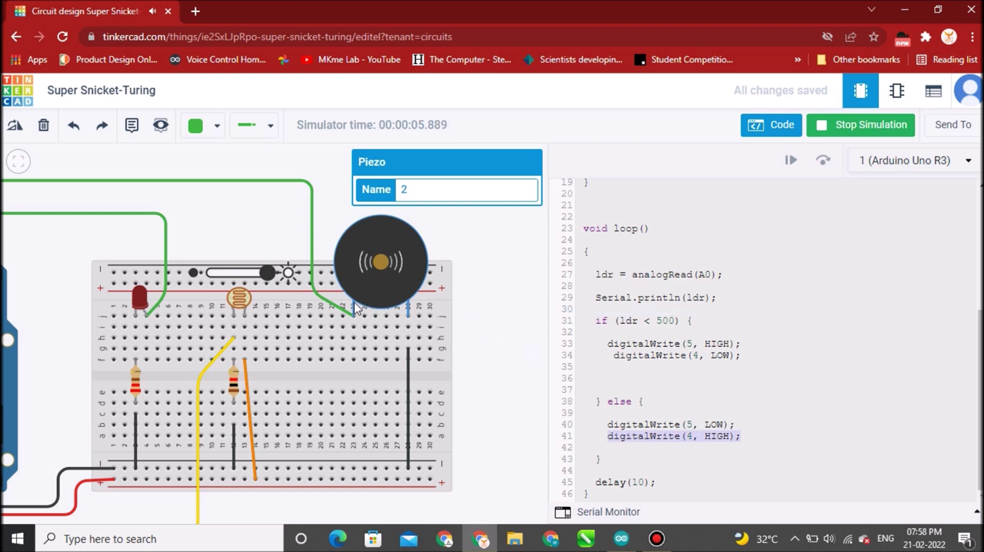
- Close the code editor, look over the whole circuit and select the photoresistor on the breadboard
left_click(767, 126)
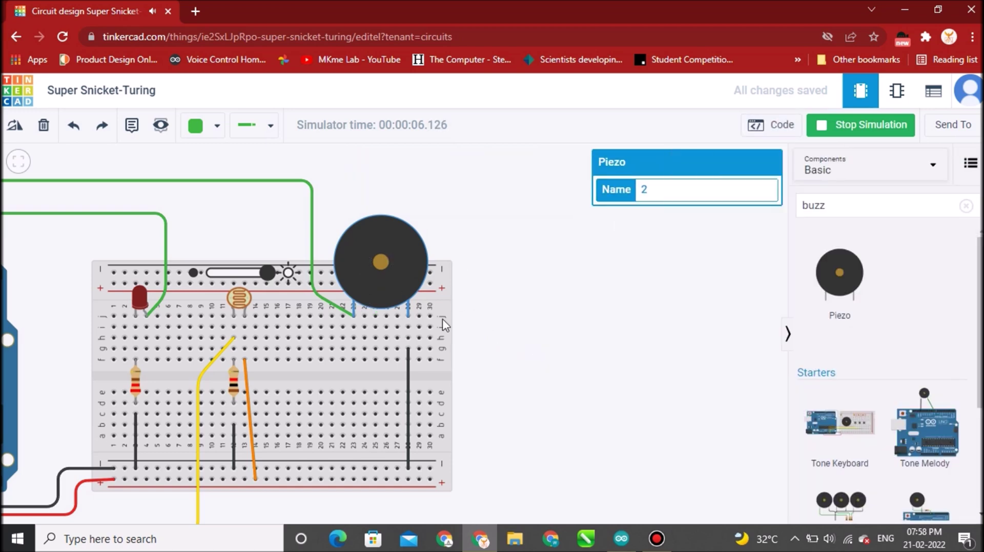
scroll(291, 353, "down", 2)
scroll(291, 354, "down", 3)
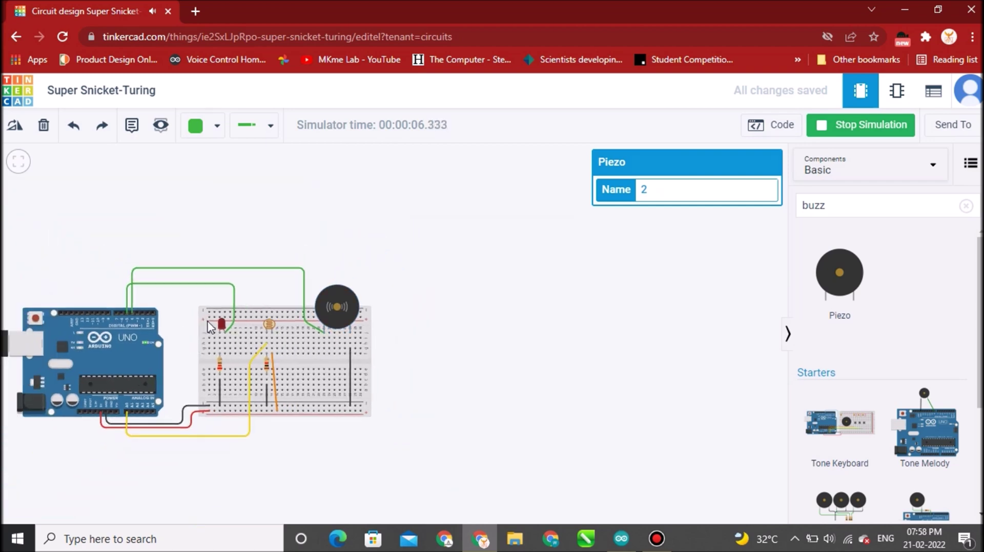
left_click_drag(226, 335, 301, 319)
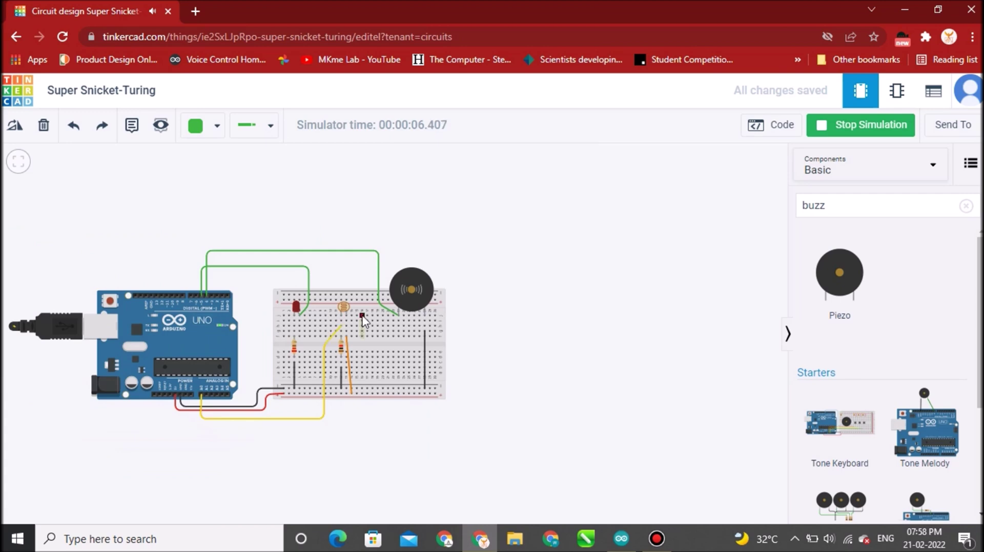
scroll(362, 319, "up", 5)
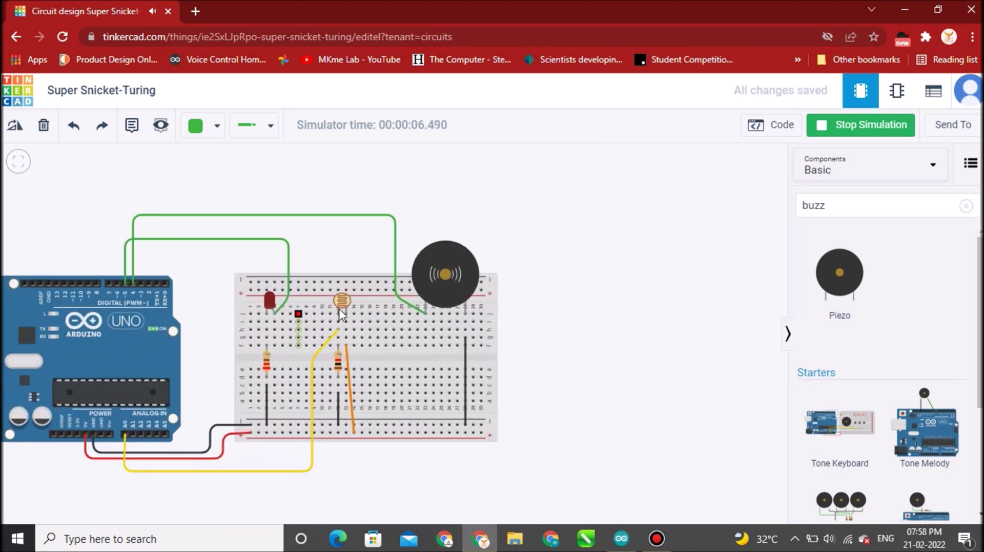
scroll(344, 309, "up", 2)
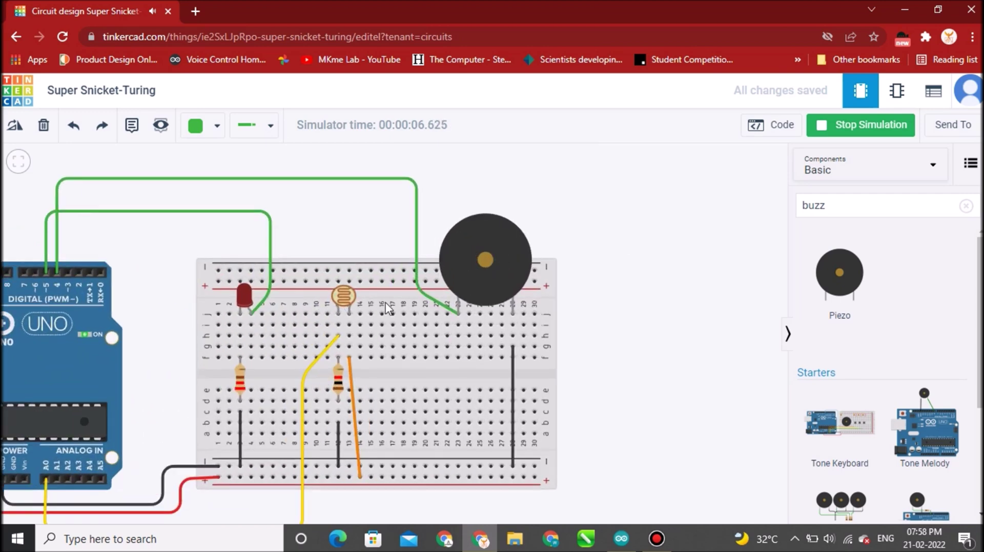
left_click(346, 306)
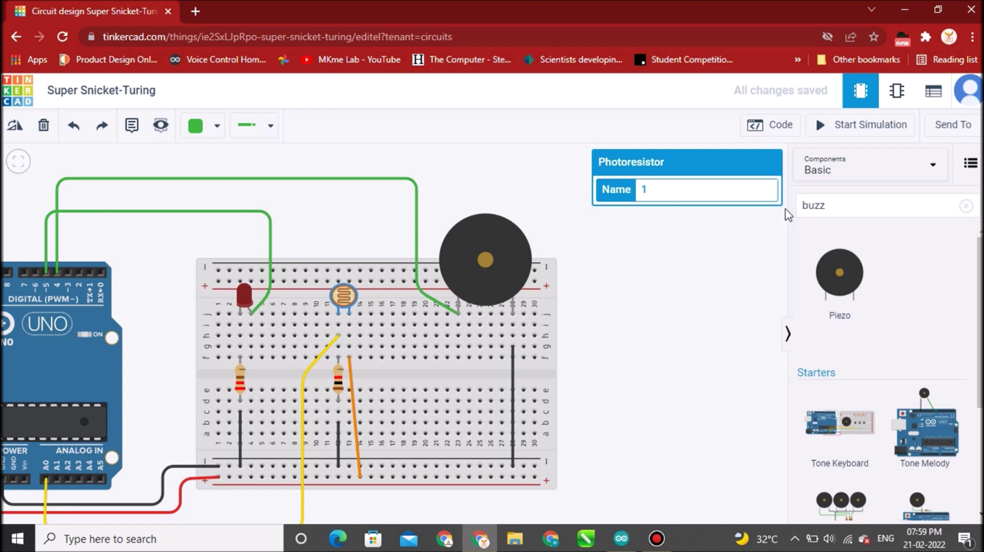
- Restart the simulation and open the code with the Serial Monitor to read the photoresistor values
left_click(842, 128)
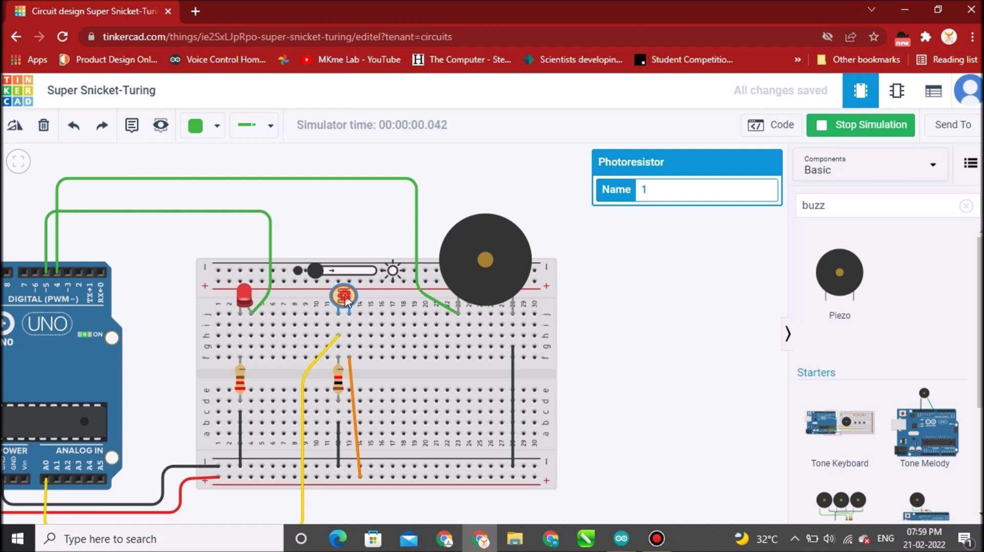
left_click(778, 128)
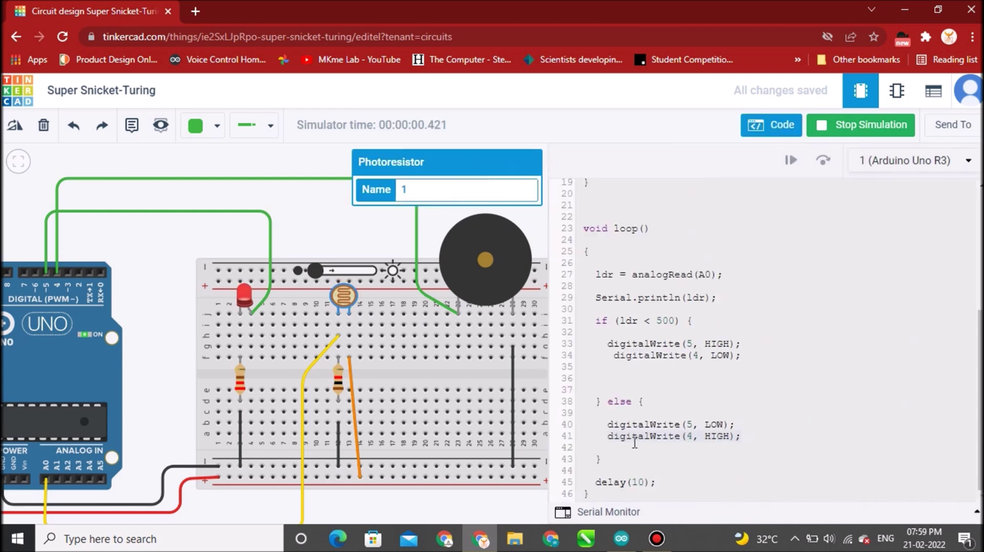
left_click(563, 514)
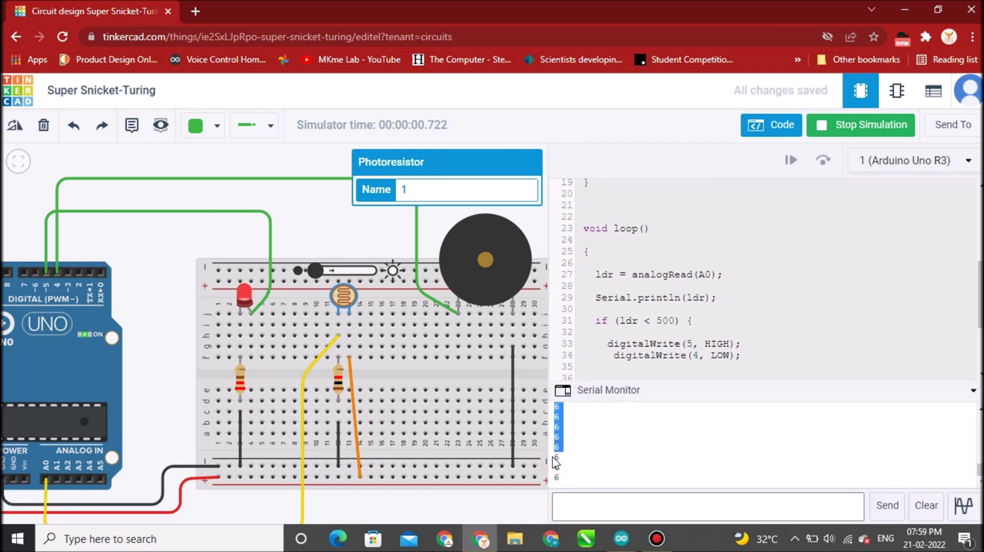
- Test the sketch's 500 threshold by raising the photoresistor's light level in two stages and returning it to dark
double_click(664, 321)
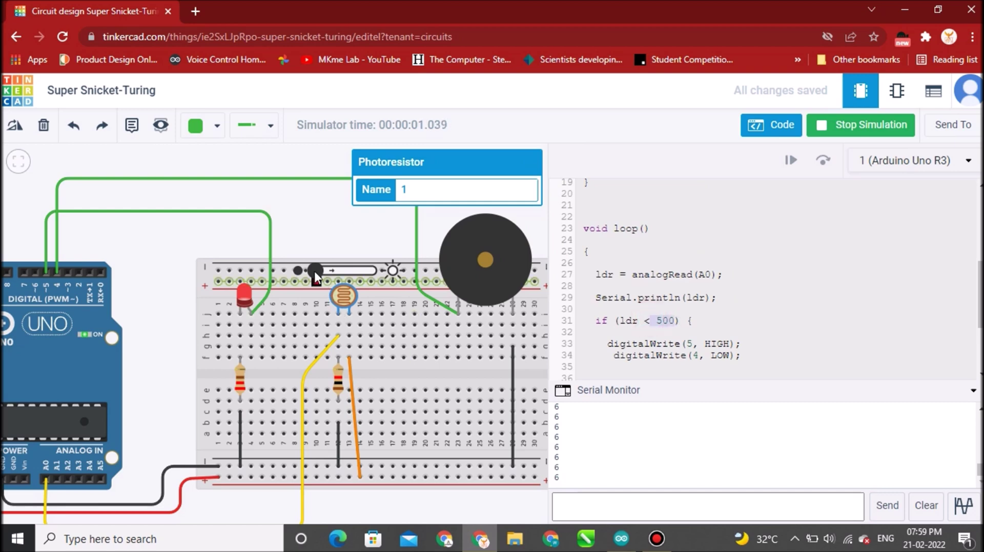
left_click_drag(315, 276, 328, 273)
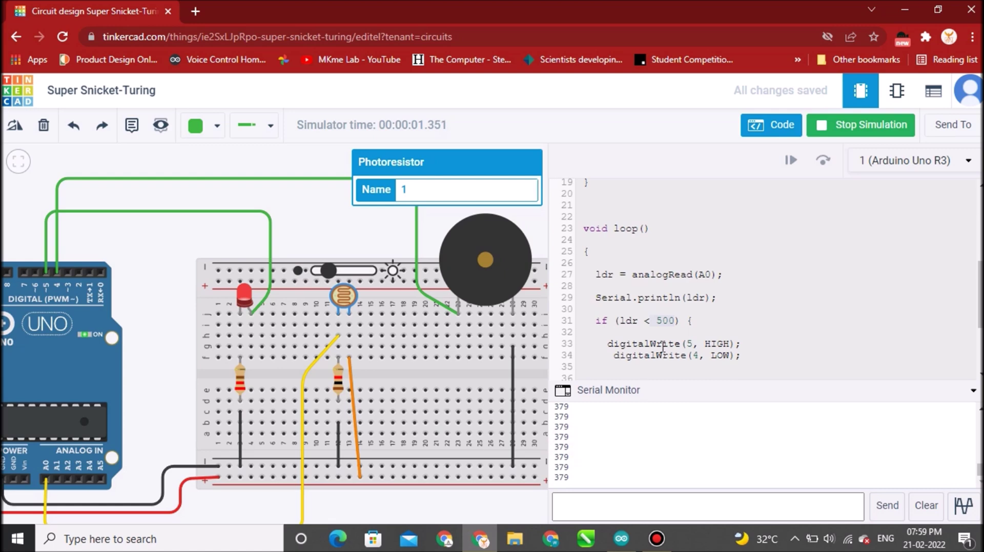
double_click(661, 321)
left_click_drag(323, 267, 354, 277)
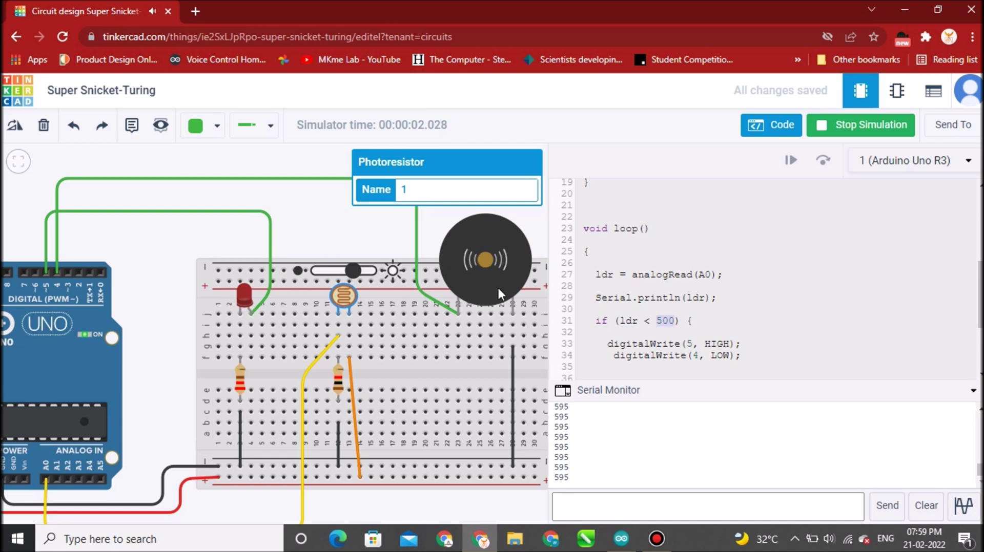
left_click_drag(352, 271, 315, 271)
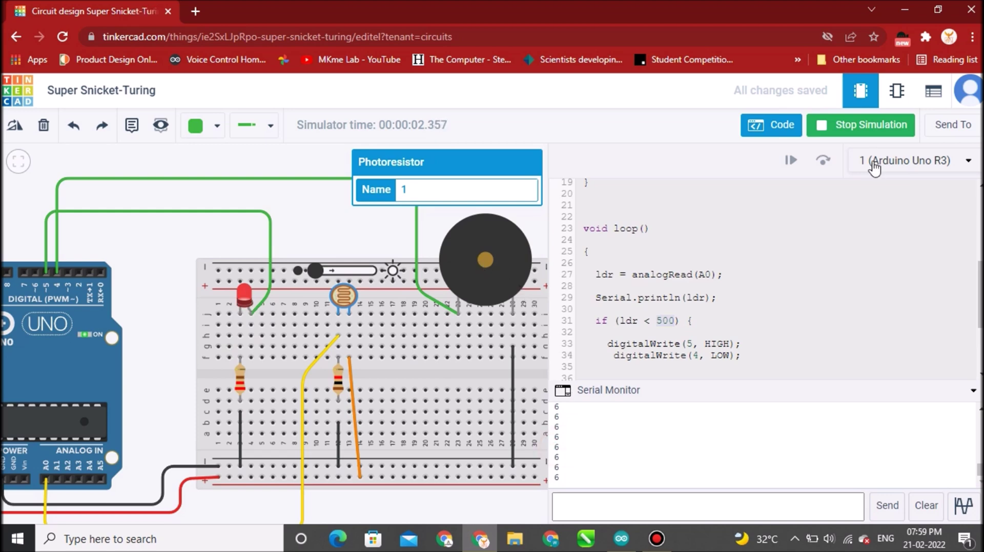
- Stop the simulation and close the code editor
left_click(877, 130)
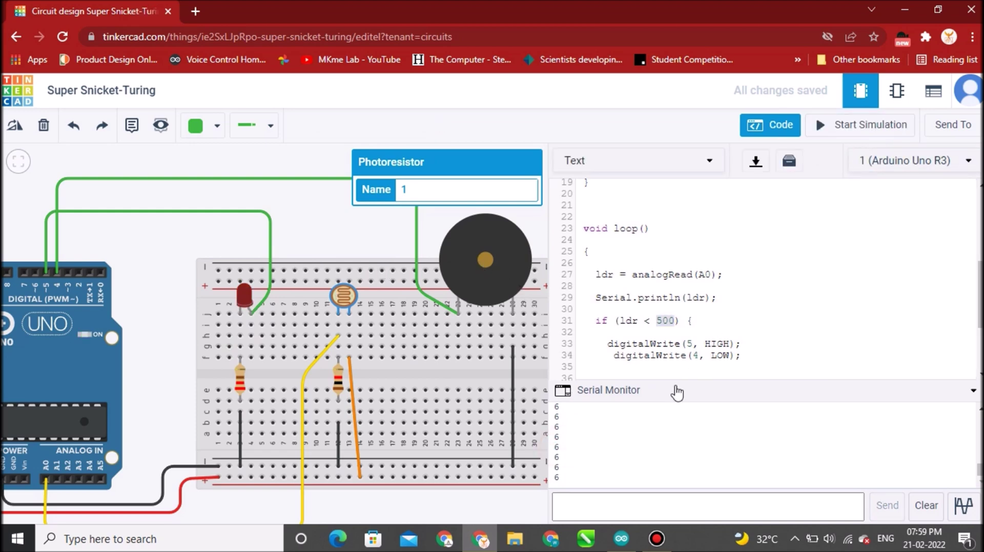
left_click(754, 132)
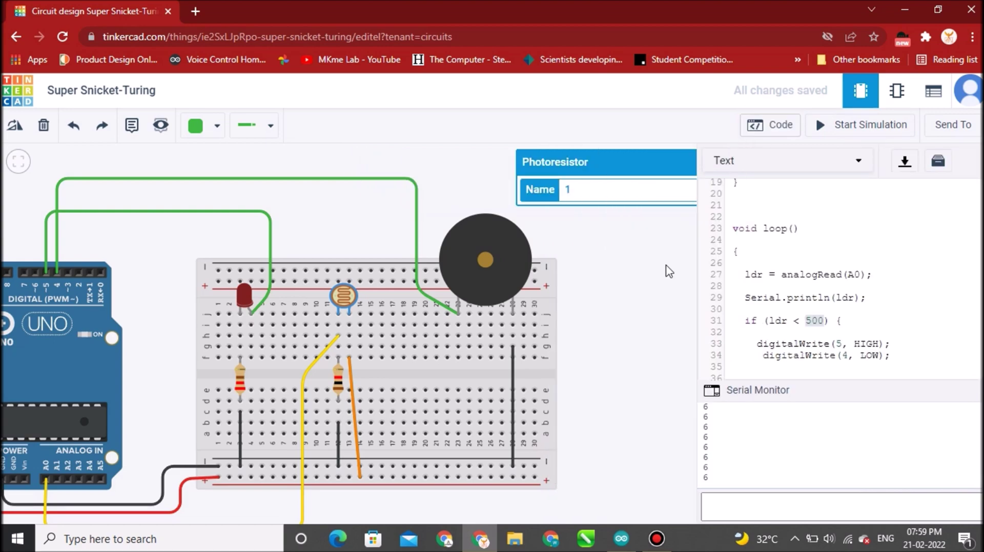